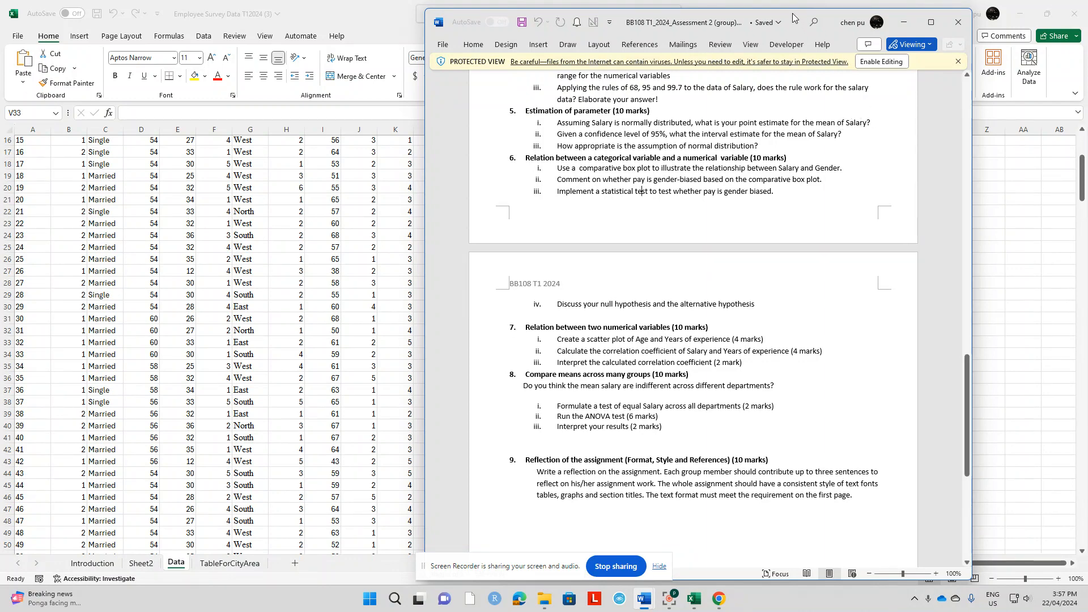
# Step: Return to the Excel workbook and label cell X30 "estimeta of mean salary"
pyautogui.moveTo(792, 18); pyautogui.dragTo(451, 40)
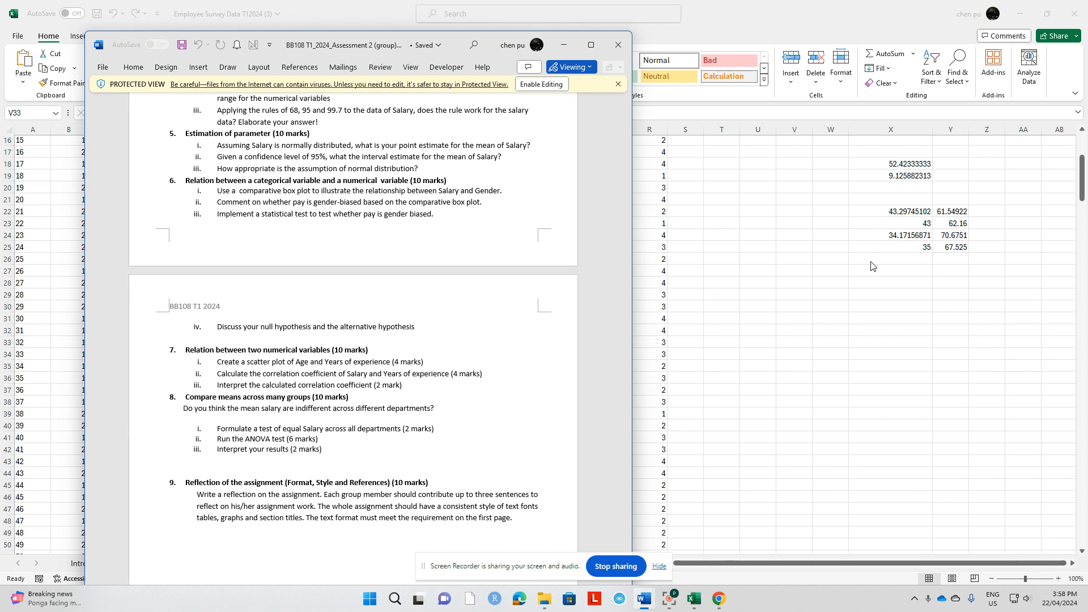
pyautogui.click(894, 310)
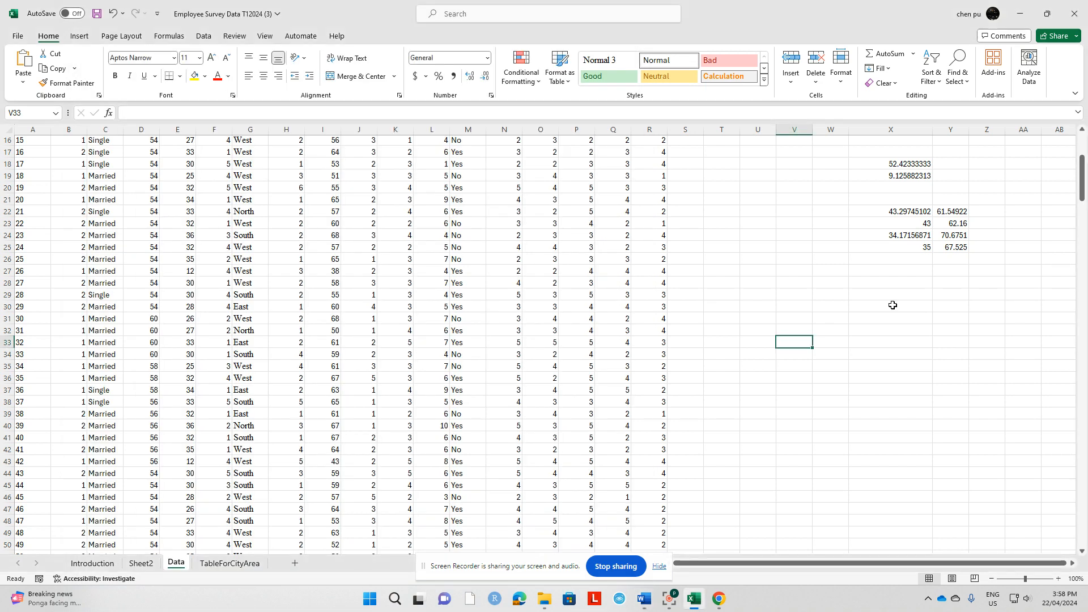
pyautogui.click(905, 308)
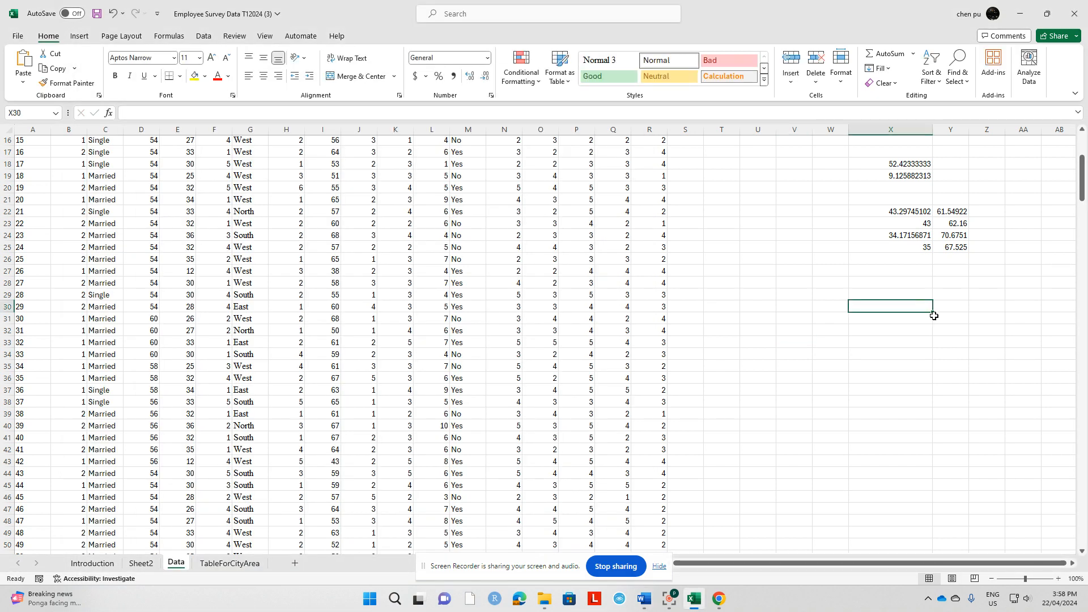
pyautogui.write('estime')
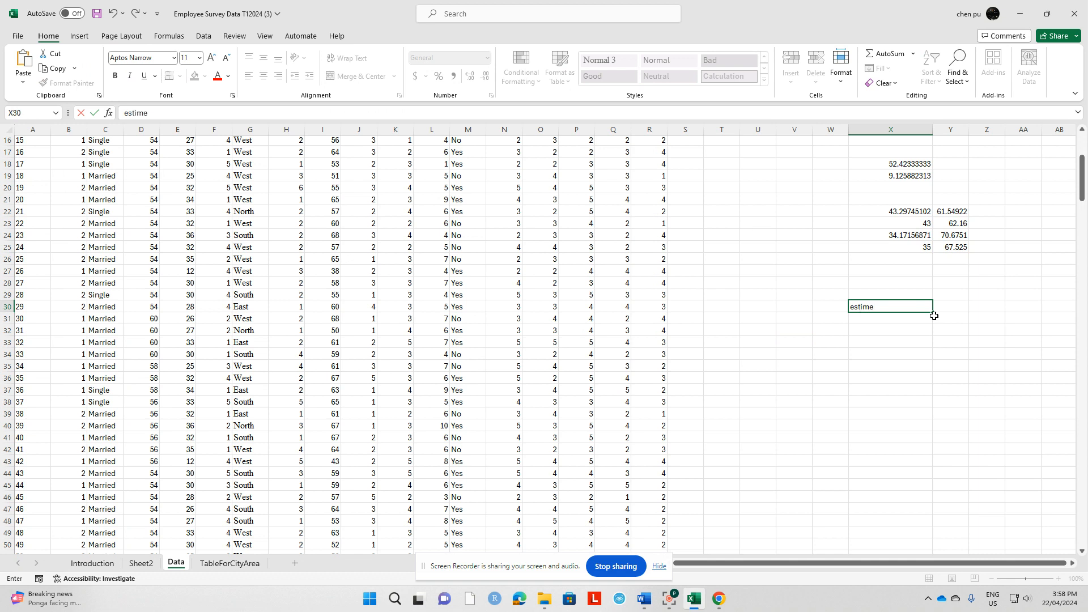
pyautogui.write('ta o')
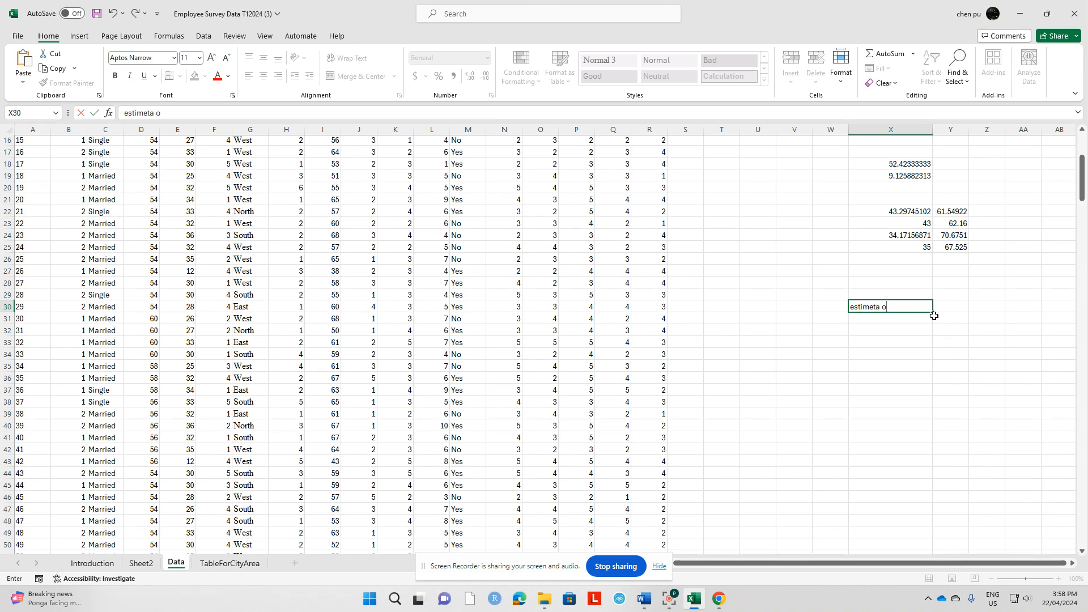
pyautogui.write('f mean salary')
# Step: Enter the point estimate 52.42K as plain text in cell Z30, beside the mean salary label
pyautogui.click(993, 307)
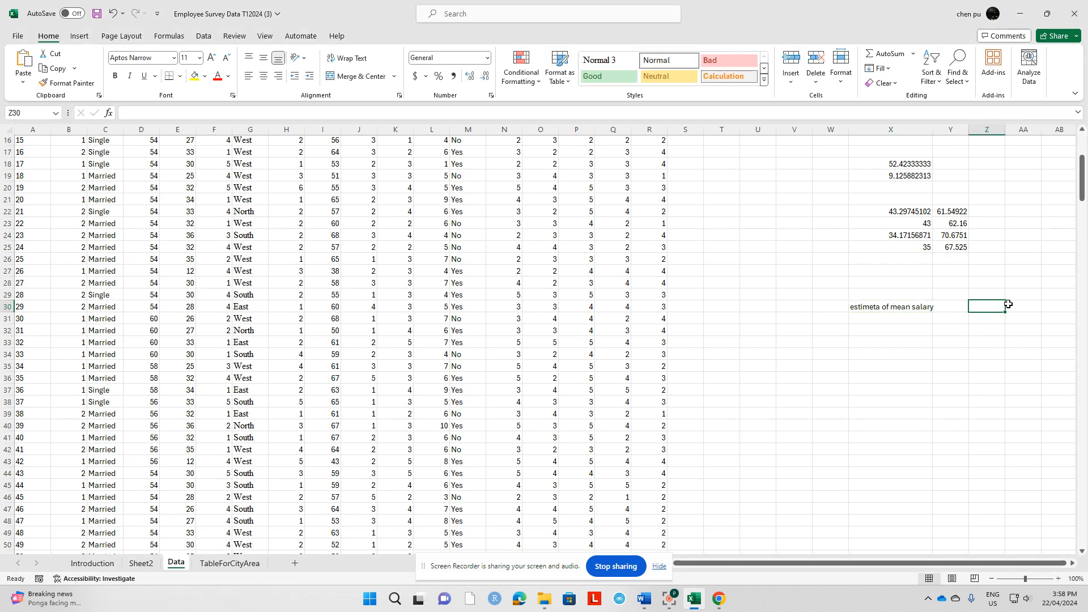
pyautogui.write('=')
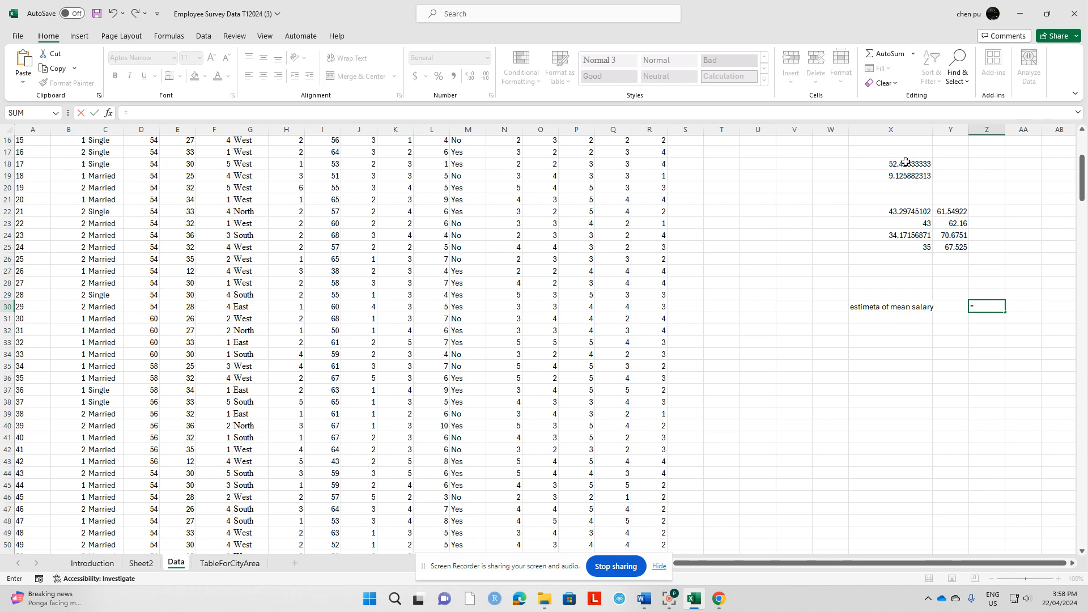
pyautogui.write('52.42K')
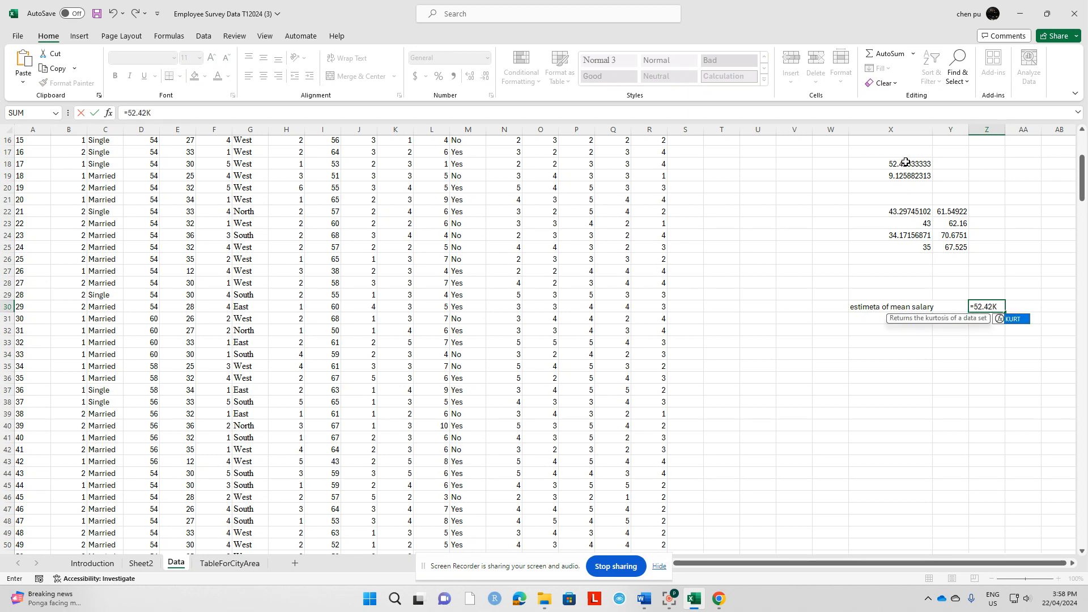
pyautogui.press('Return')
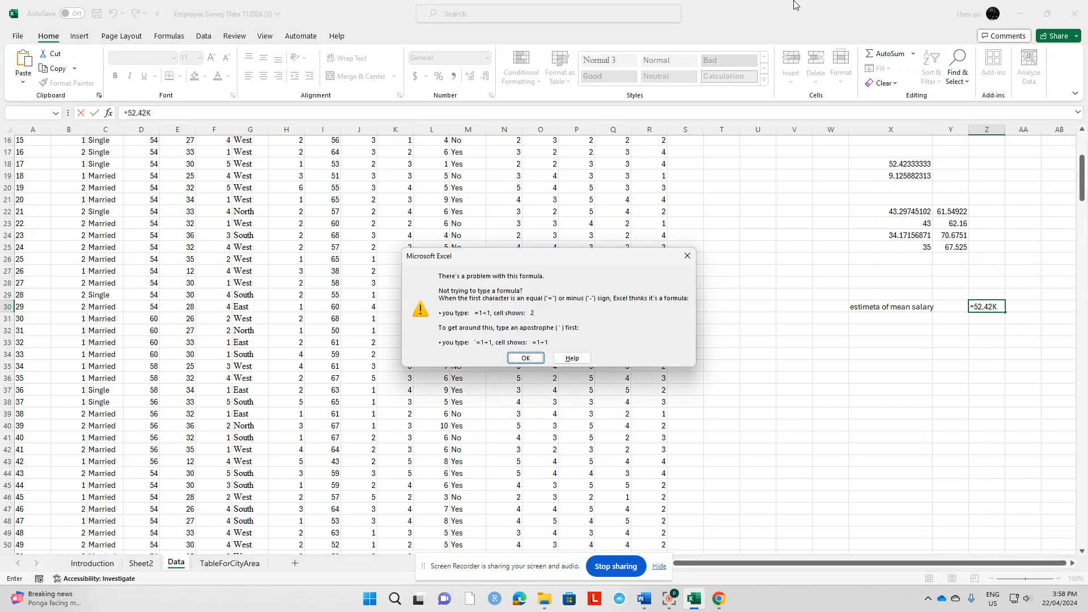
pyautogui.click(688, 255)
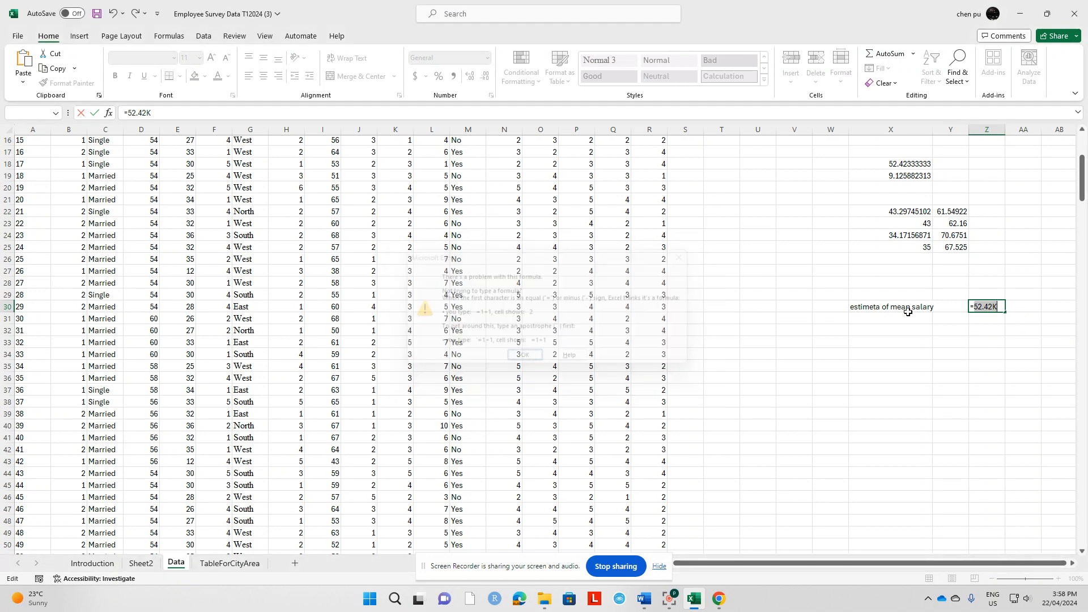
pyautogui.click(985, 310)
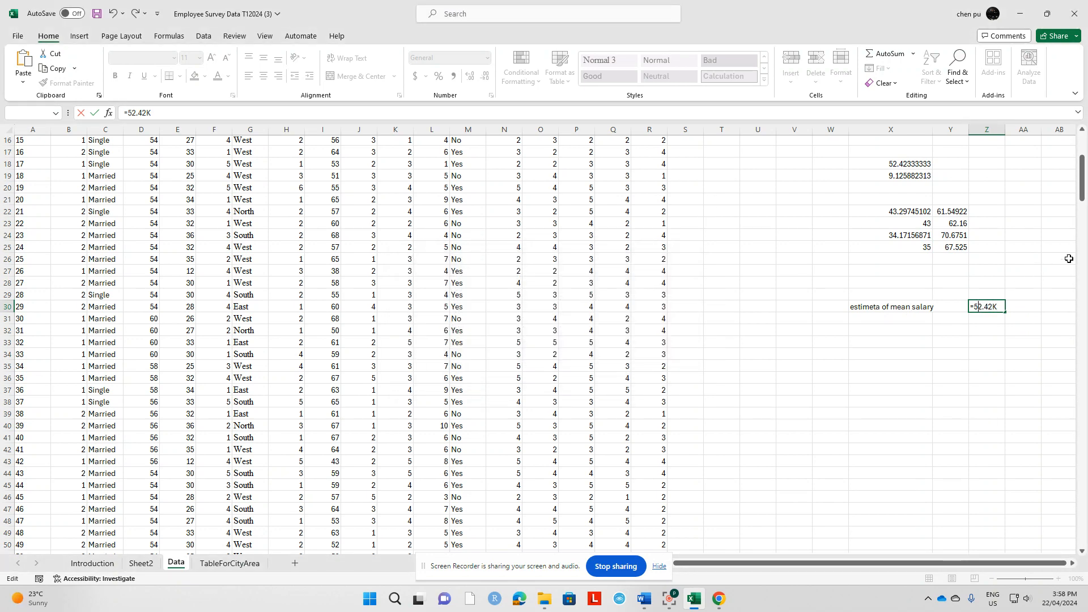
pyautogui.press('BackSpace')
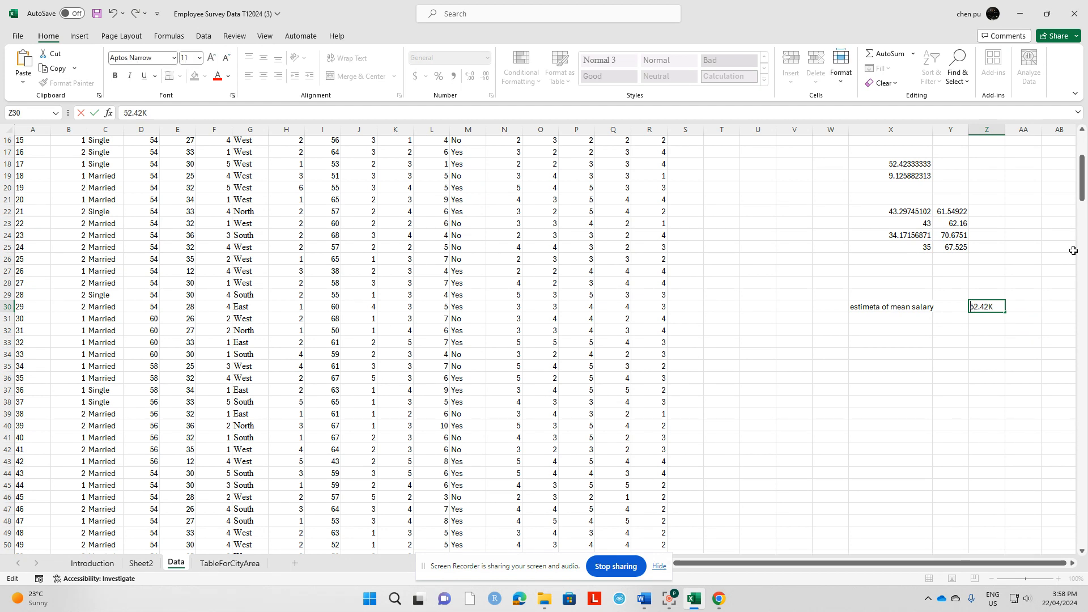
pyautogui.press('Return')
# Step: Paste the copied t-based confidence interval equation for the mean at cell W32, below the estimate label, and dismiss the paste options
pyautogui.press('Left')
pyautogui.press('Left')
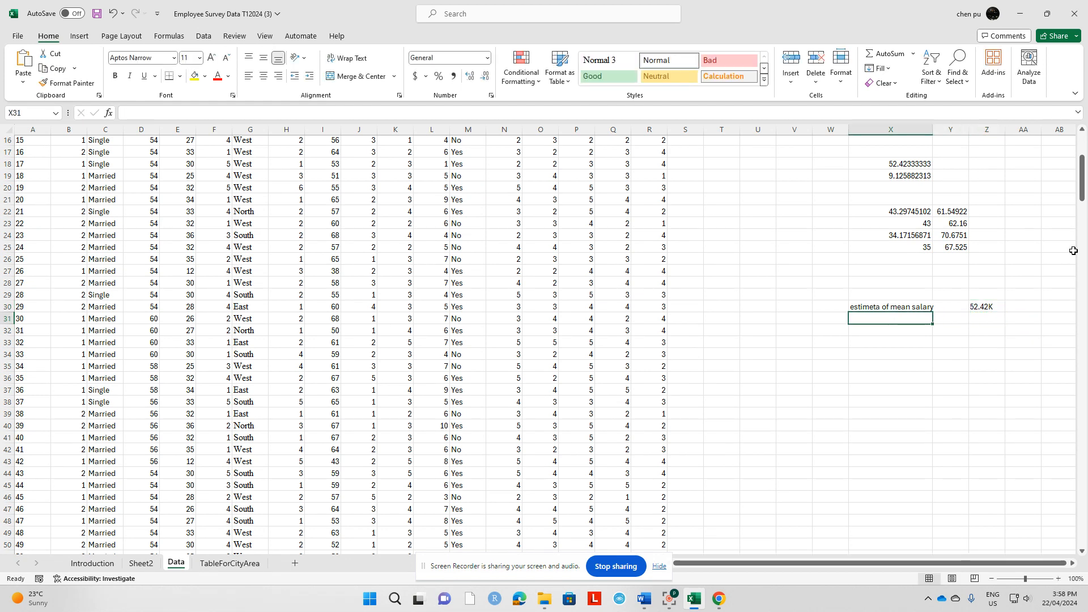
pyautogui.press('Down')
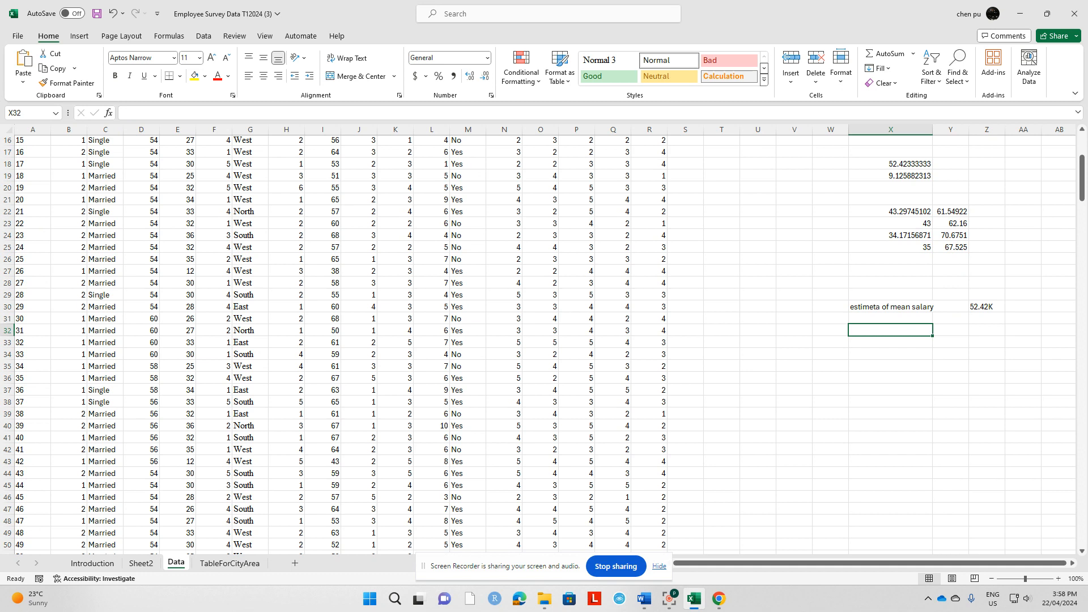
pyautogui.hotkey('alt', 'Tab')
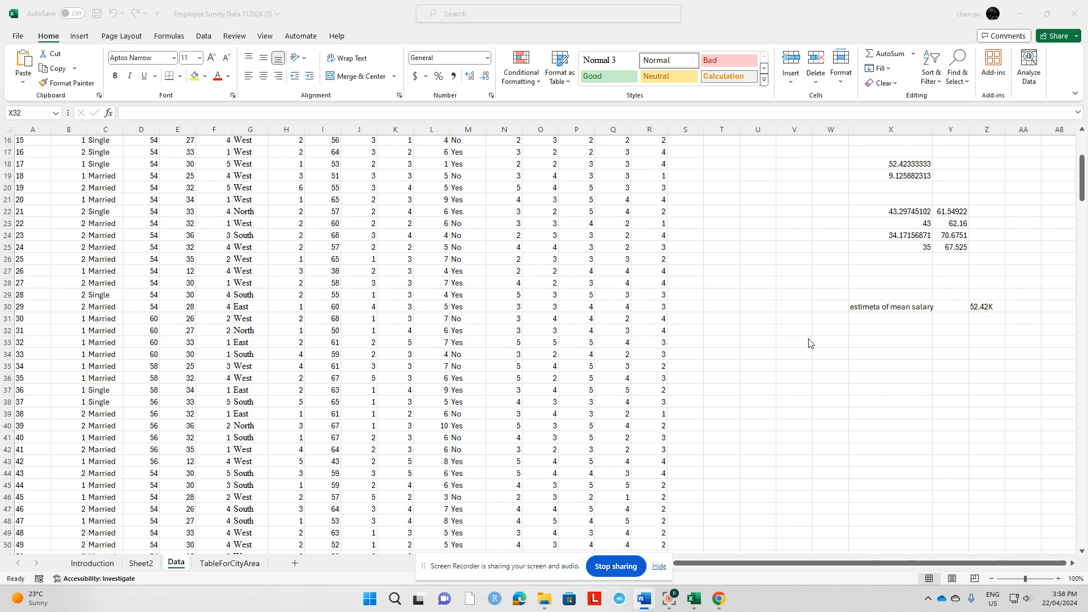
pyautogui.hotkey('alt', 'Tab')
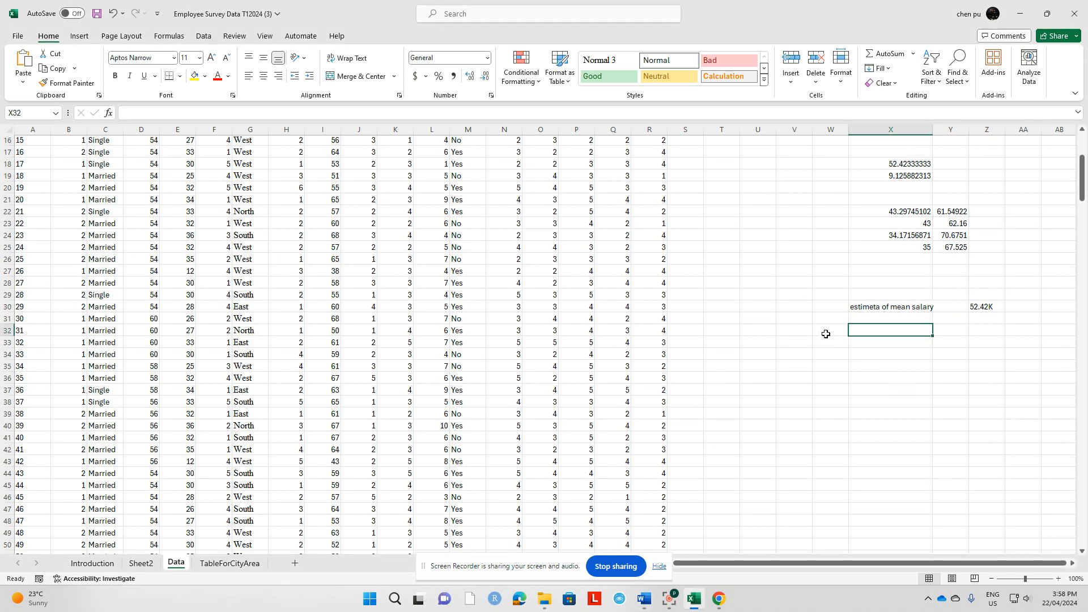
pyautogui.rightClick(826, 335)
pyautogui.click(855, 305)
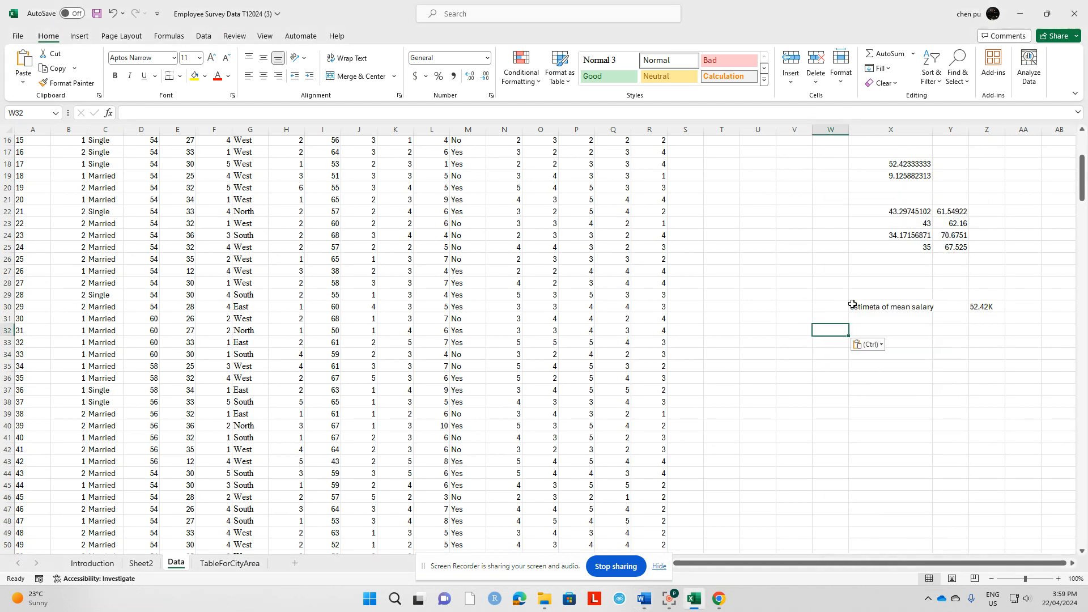
pyautogui.click(887, 390)
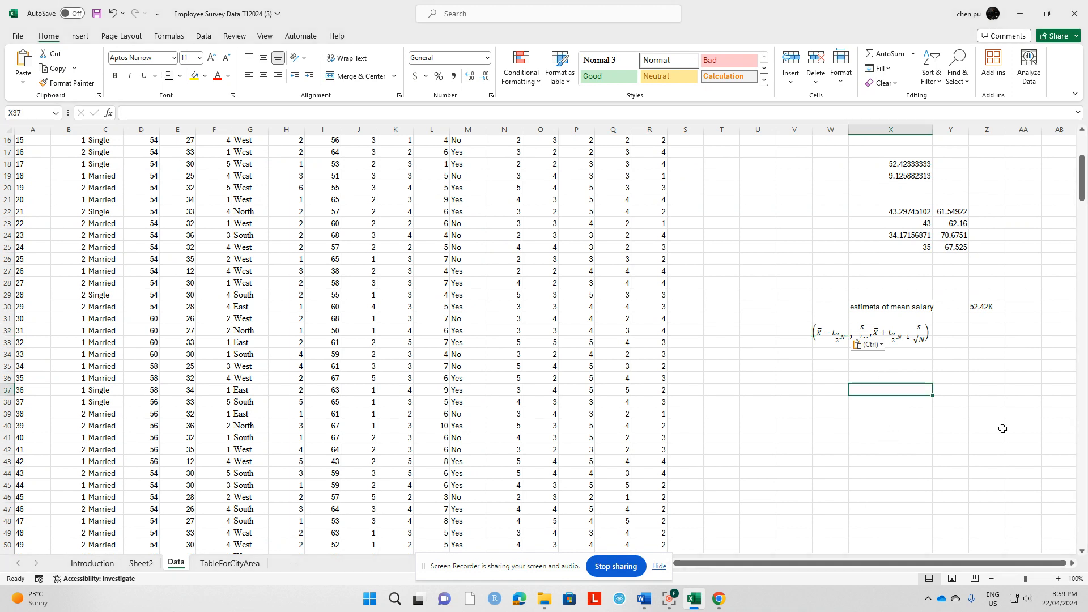
pyautogui.click(821, 456)
pyautogui.moveTo(821, 456); pyautogui.dragTo(824, 462)
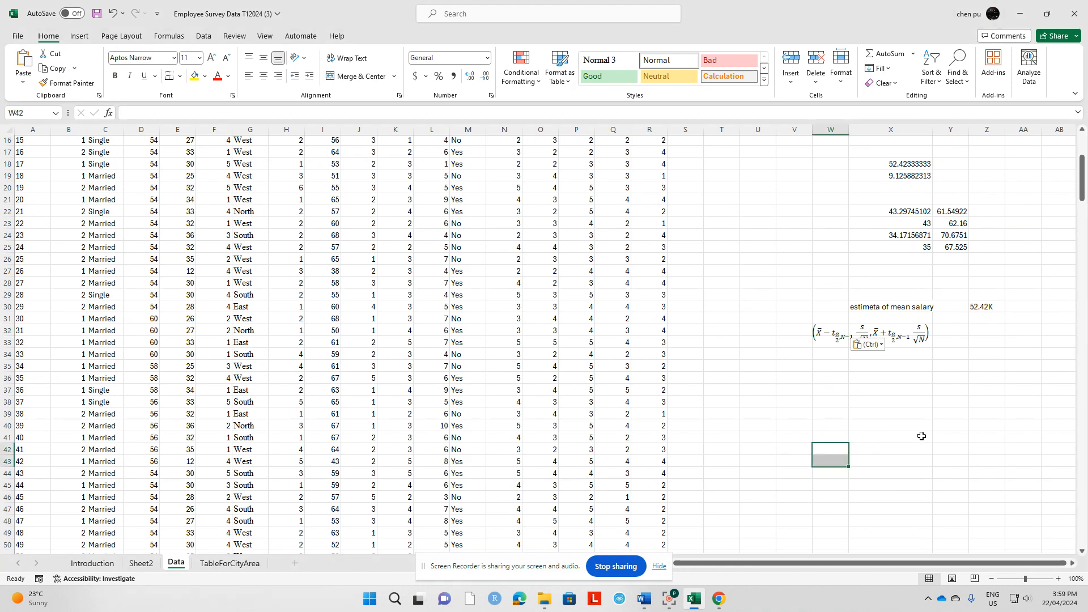
pyautogui.click(882, 345)
pyautogui.click(883, 345)
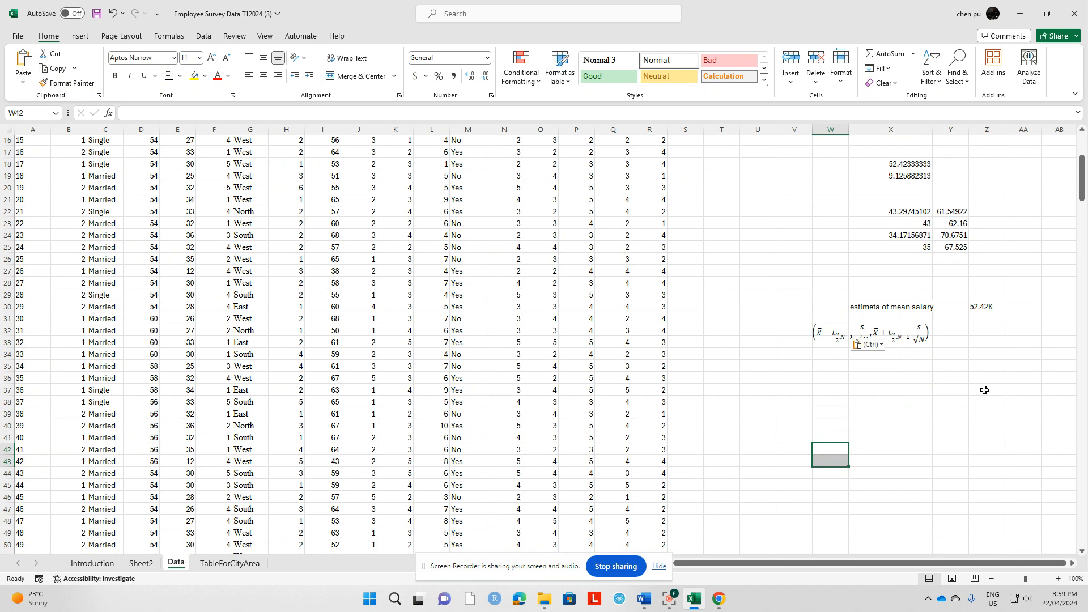
pyautogui.press('Escape')
# Step: Enter the large-sample condition N>>100 in cell W35, under the t-based interval equation
pyautogui.click(832, 367)
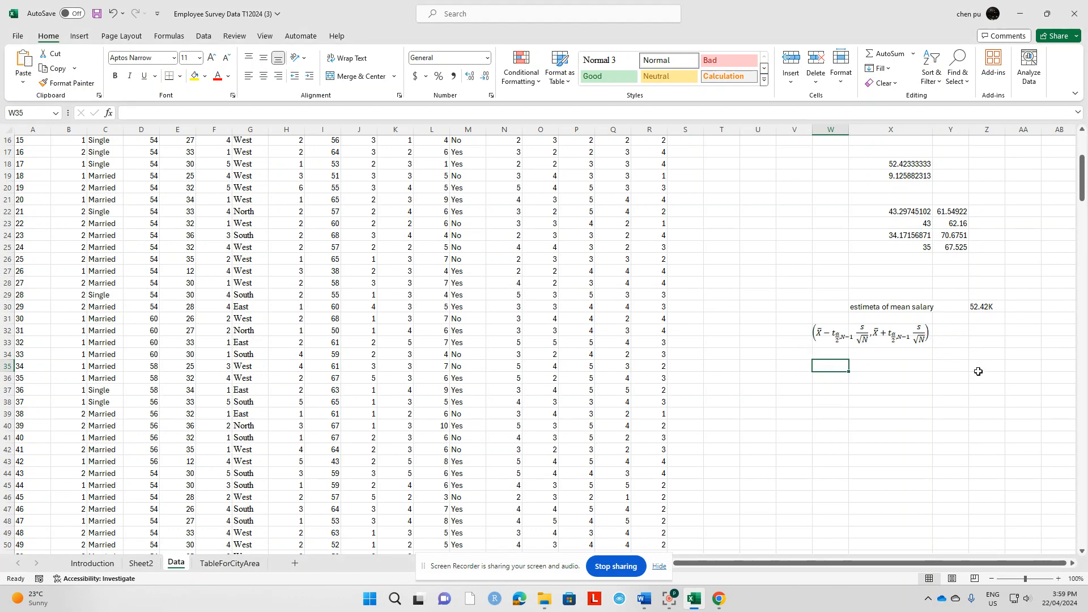
pyautogui.write('N')
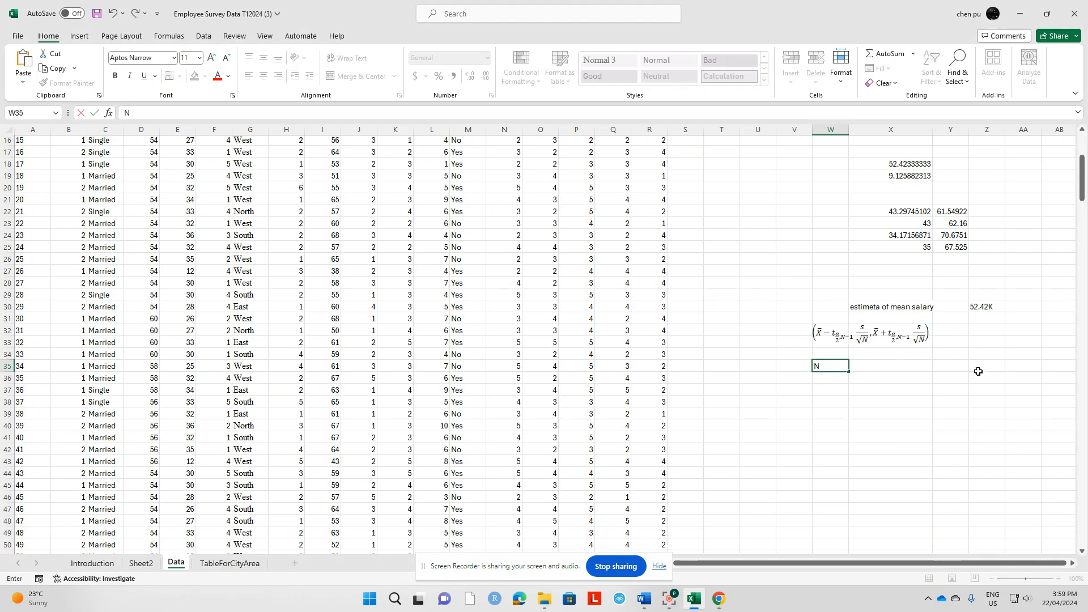
pyautogui.write('>>100')
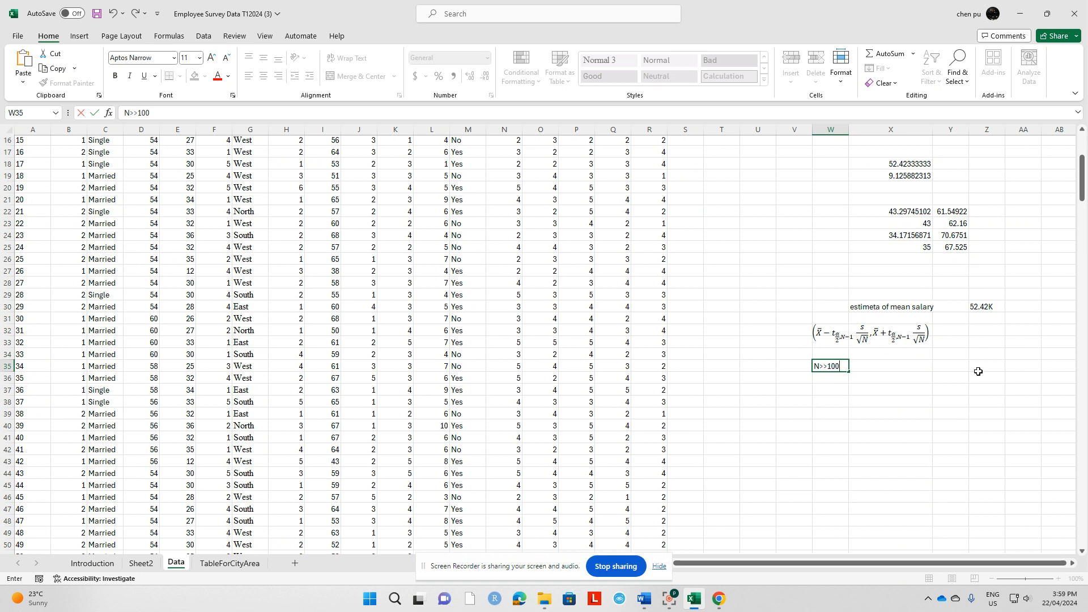
pyautogui.press('Return')
pyautogui.press('Return')
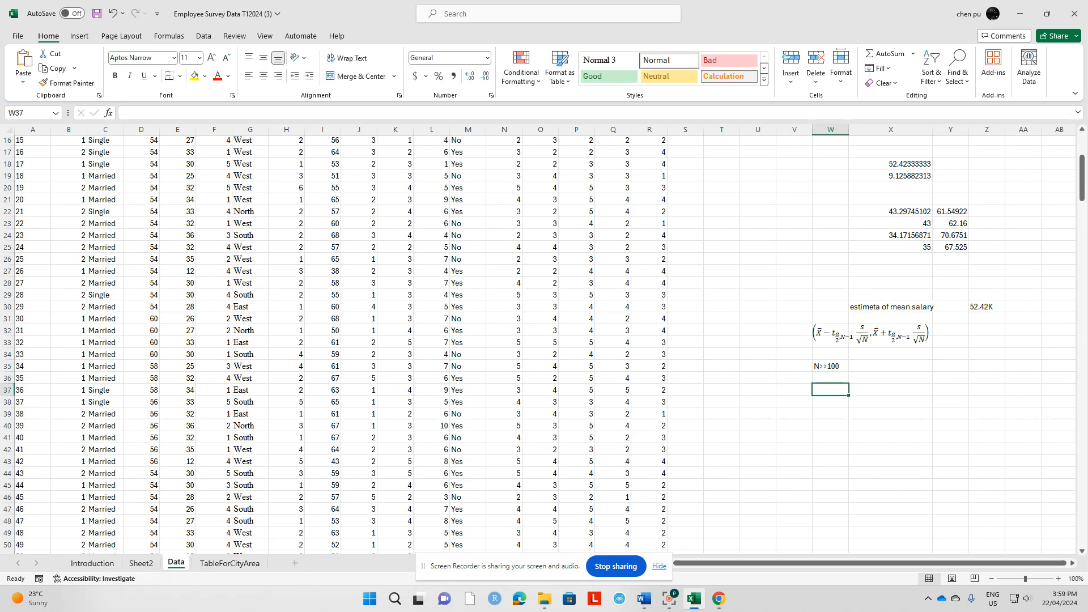
# Step: Paste the copied z-based confidence interval equation at cell W37, keeping its source formatting, and dismiss the paste options
pyautogui.hotkey('alt', 'Tab')
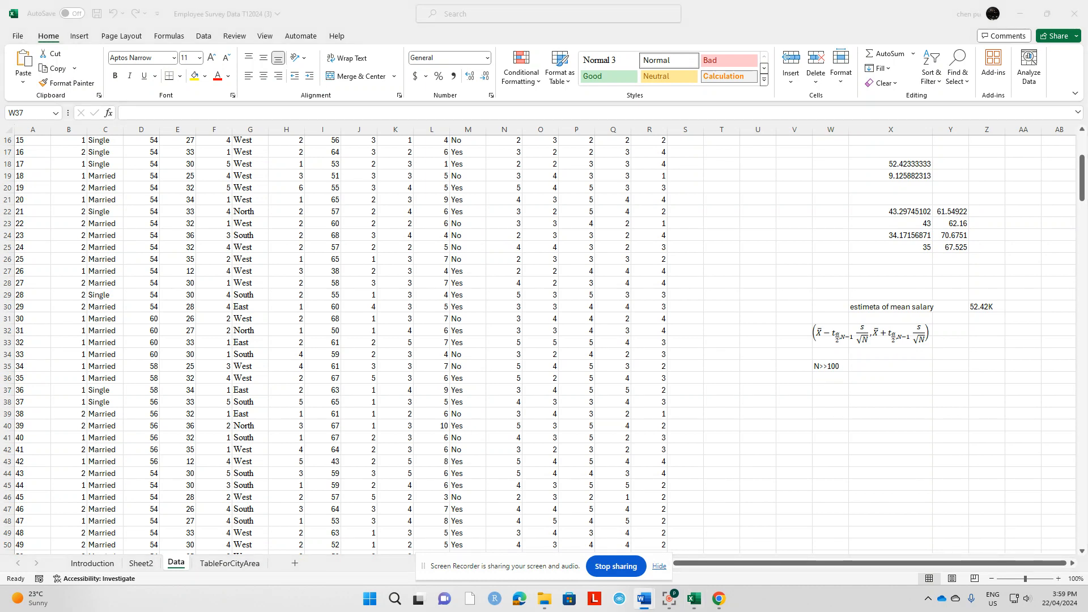
pyautogui.click(833, 393)
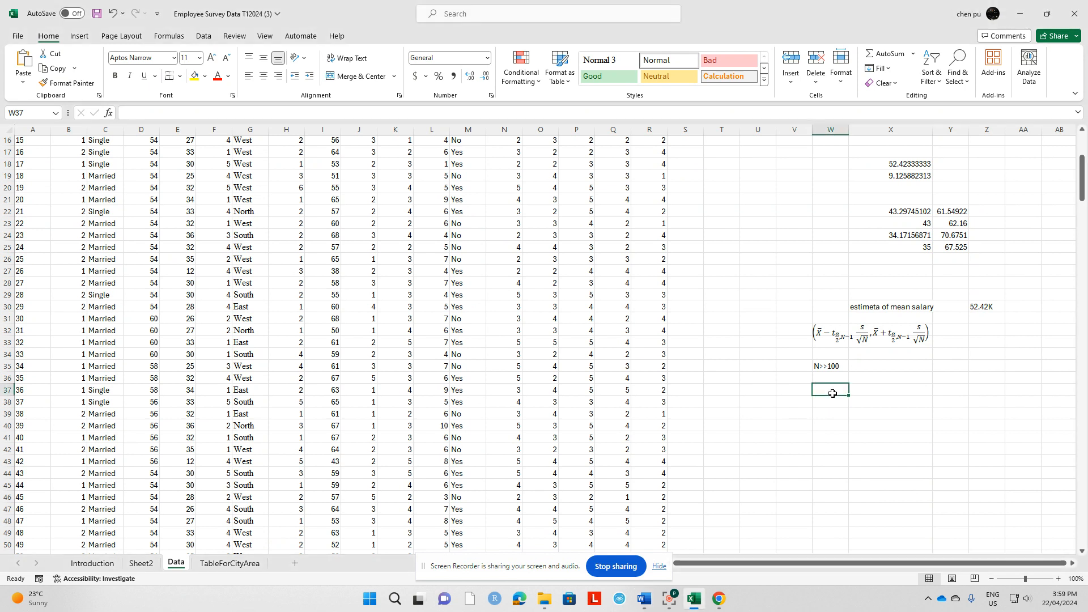
pyautogui.rightClick(832, 393)
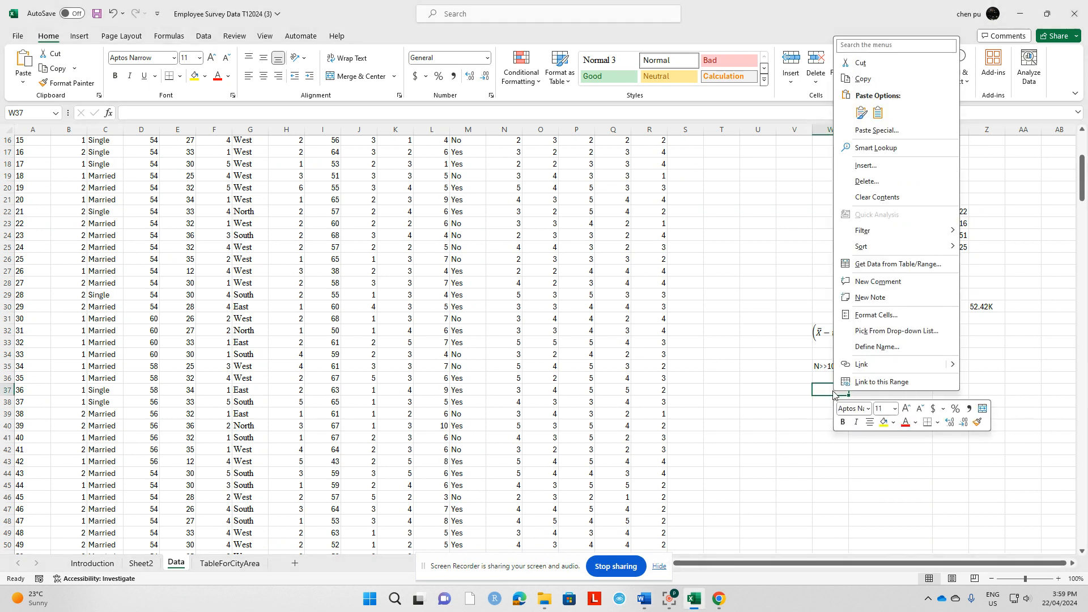
pyautogui.click(861, 114)
pyautogui.click(876, 460)
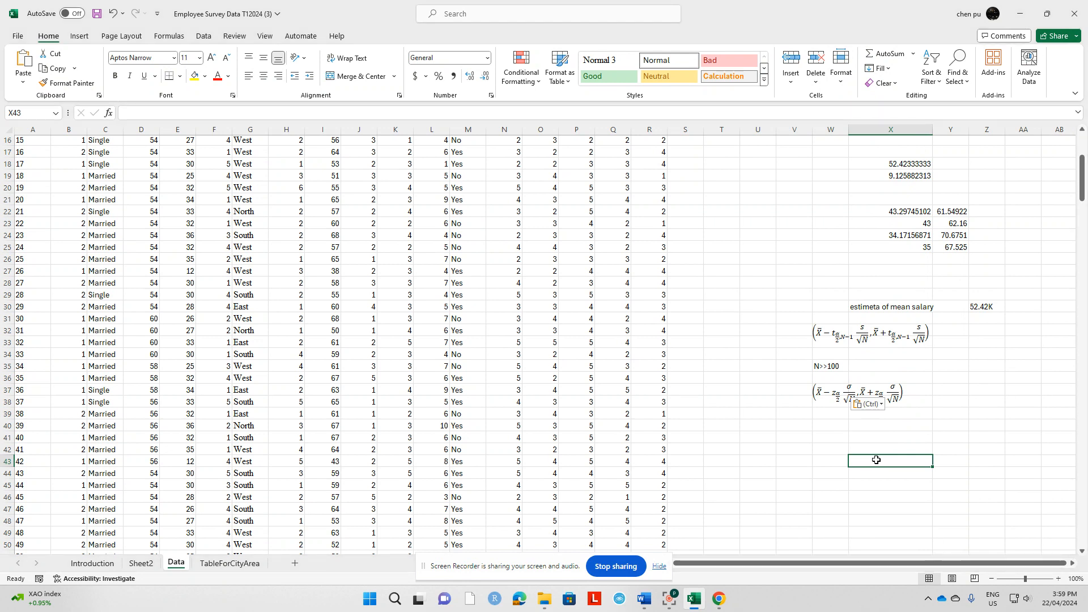
pyautogui.press('Escape')
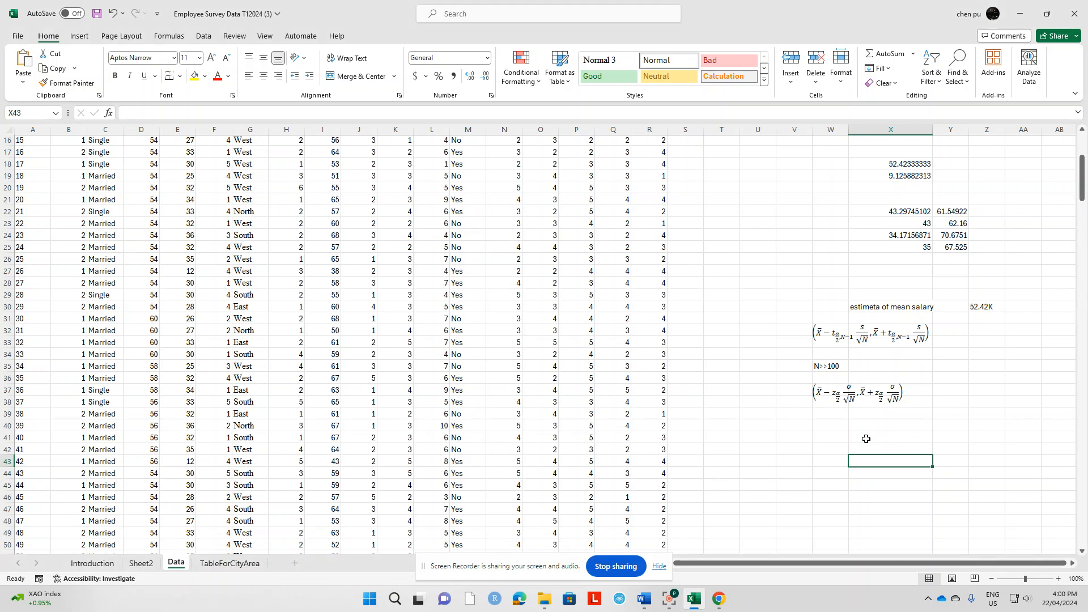
# Step: Compute the interval's lower limit in cell W40 with the formula =X18-1.96*X24/SQRT(300)
pyautogui.click(829, 426)
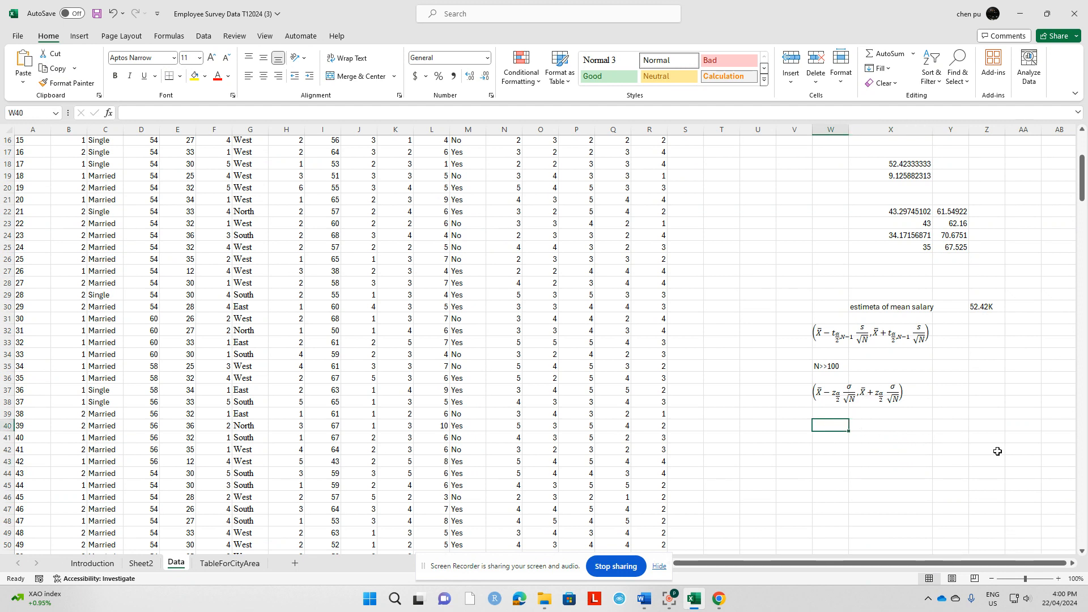
pyautogui.write('=')
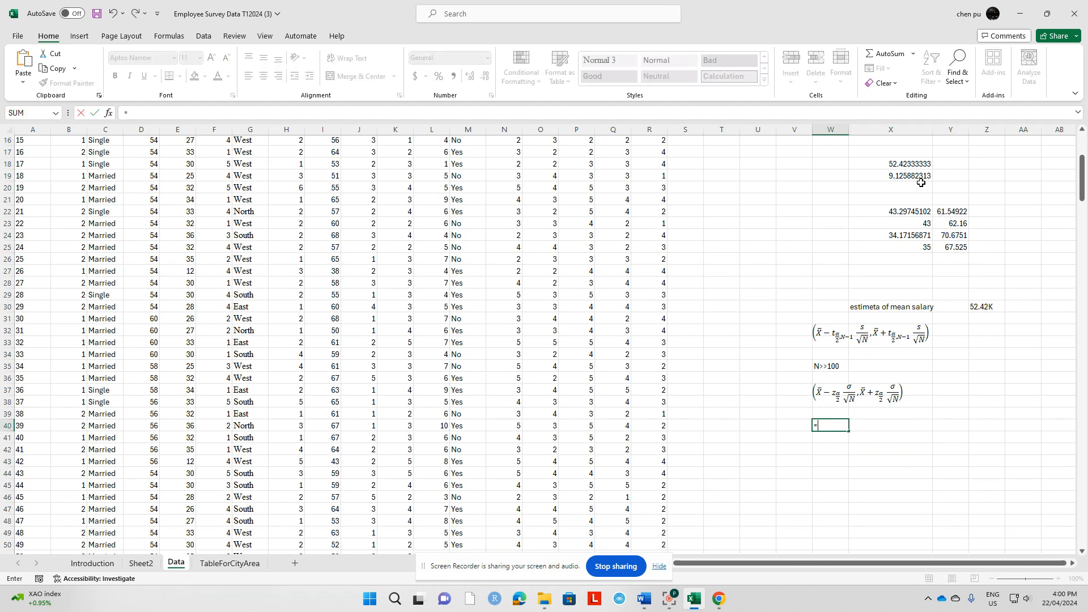
pyautogui.click(881, 164)
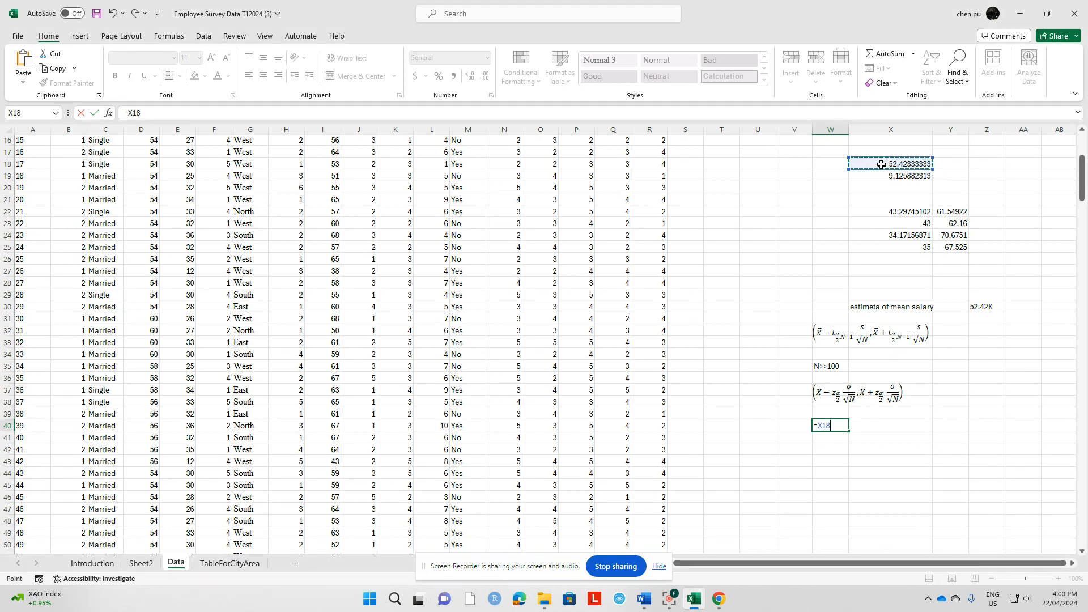
pyautogui.write('+')
pyautogui.write('-')
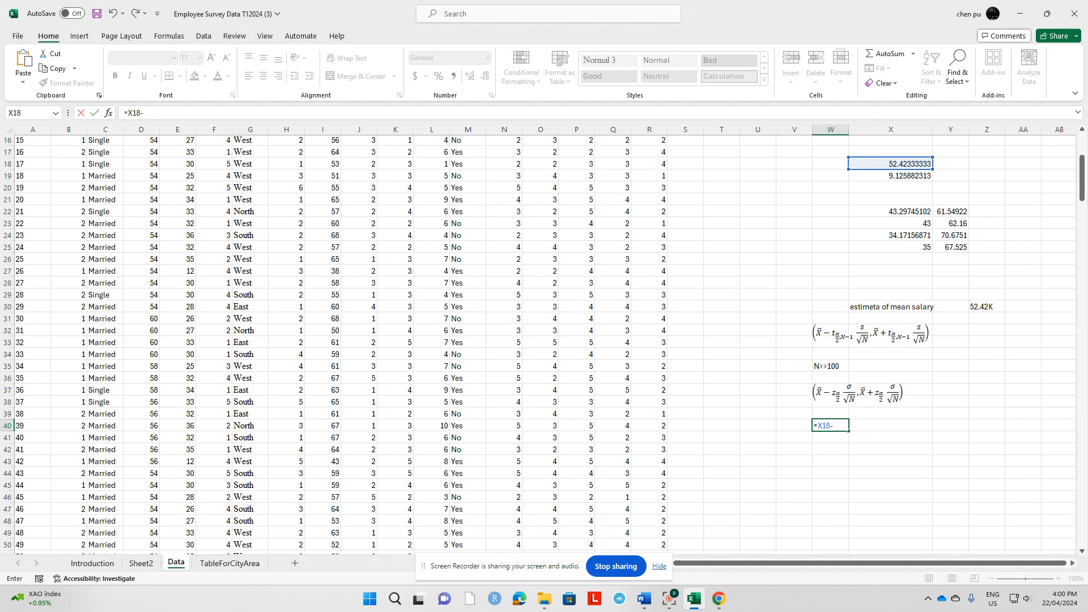
pyautogui.write('1.96*')
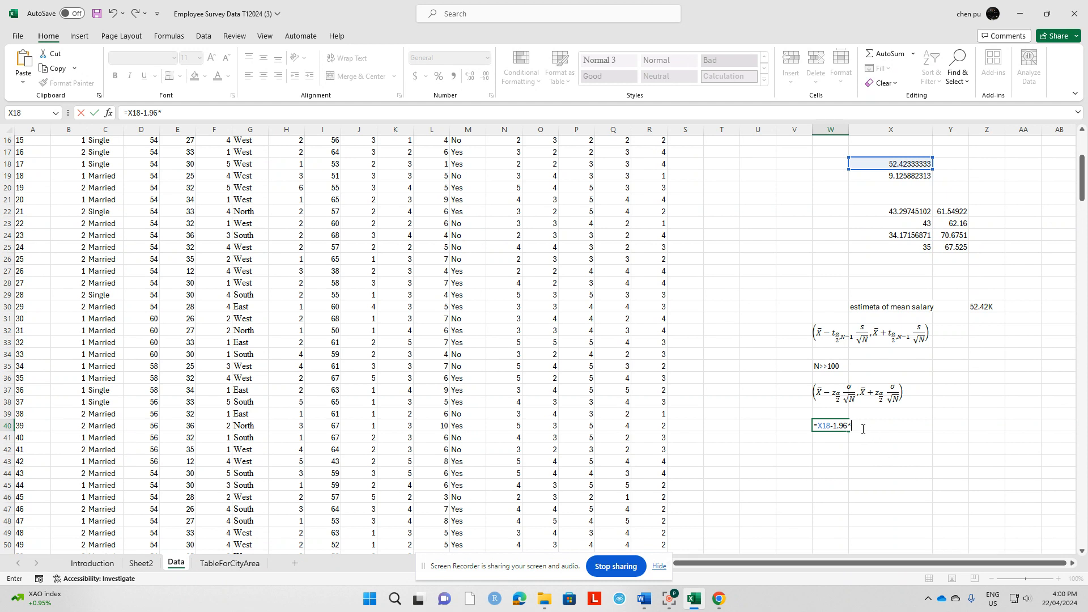
pyautogui.click(893, 235)
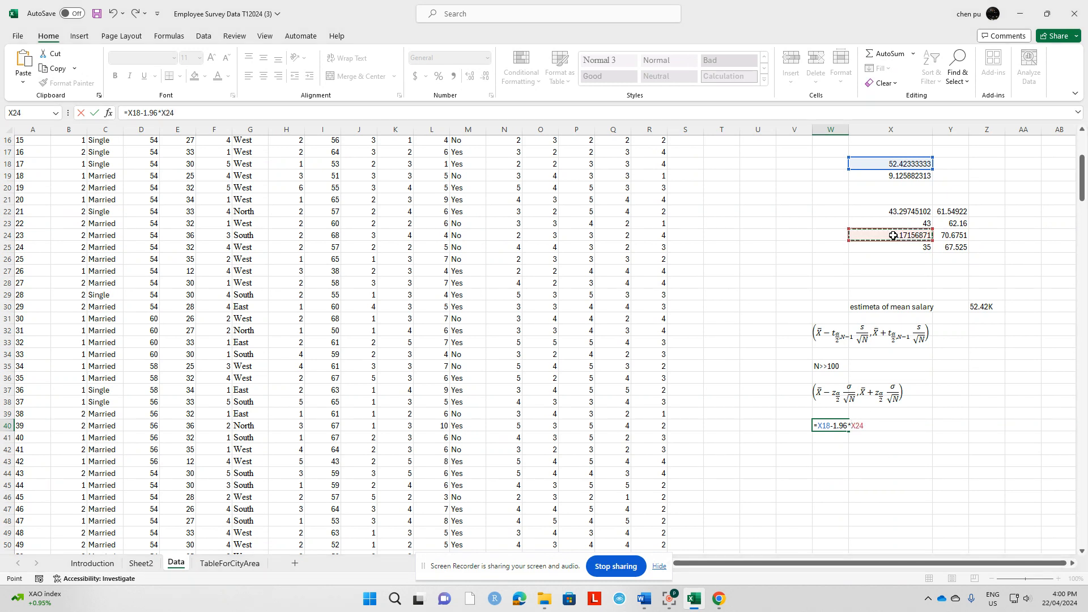
pyautogui.write('/')
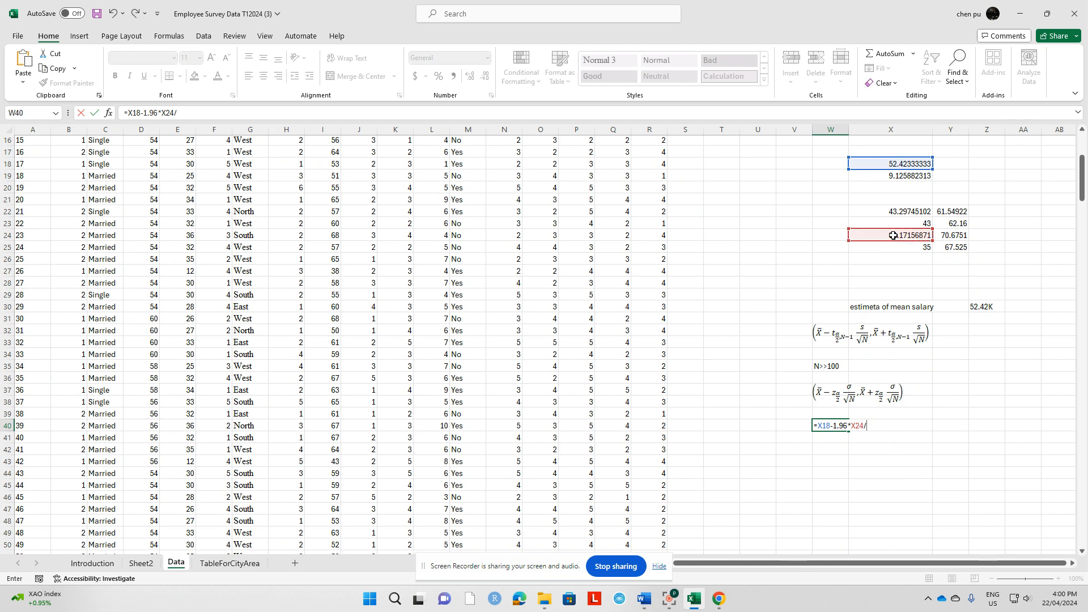
pyautogui.write('sqrt')
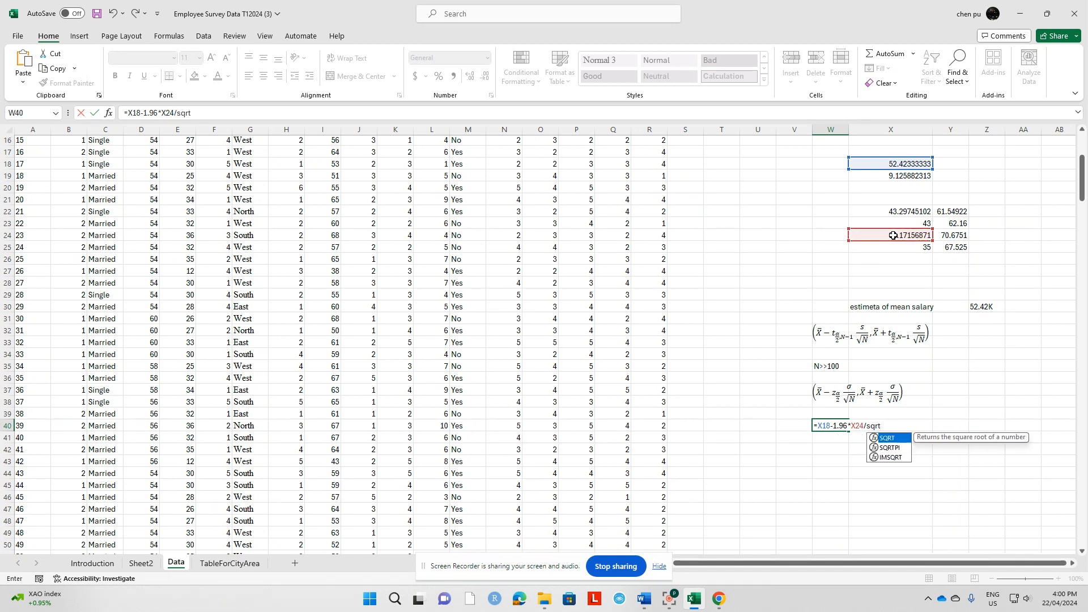
pyautogui.write('(300')
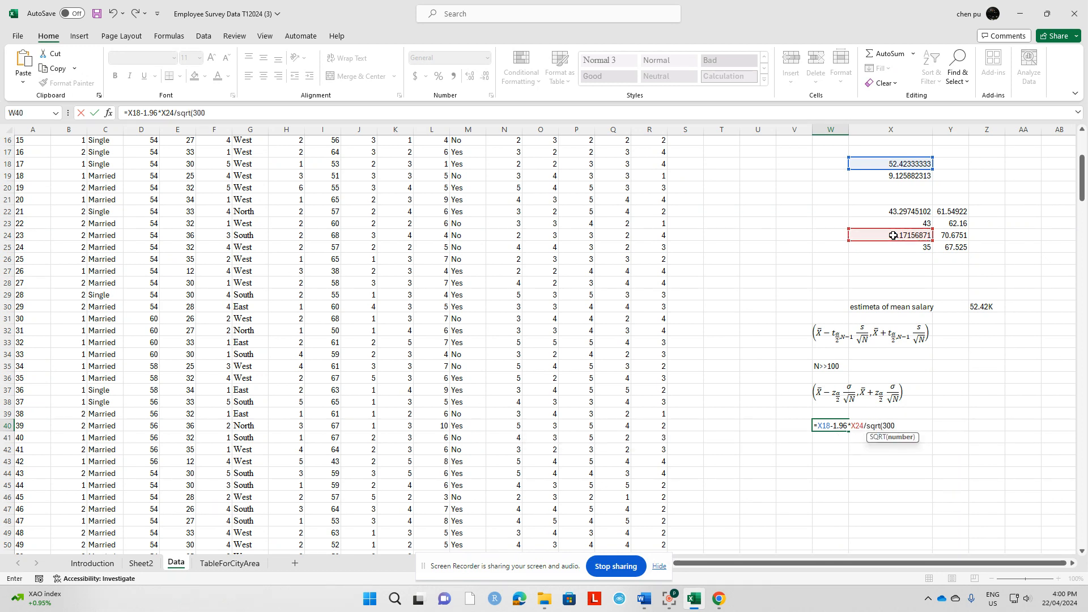
pyautogui.write(')')
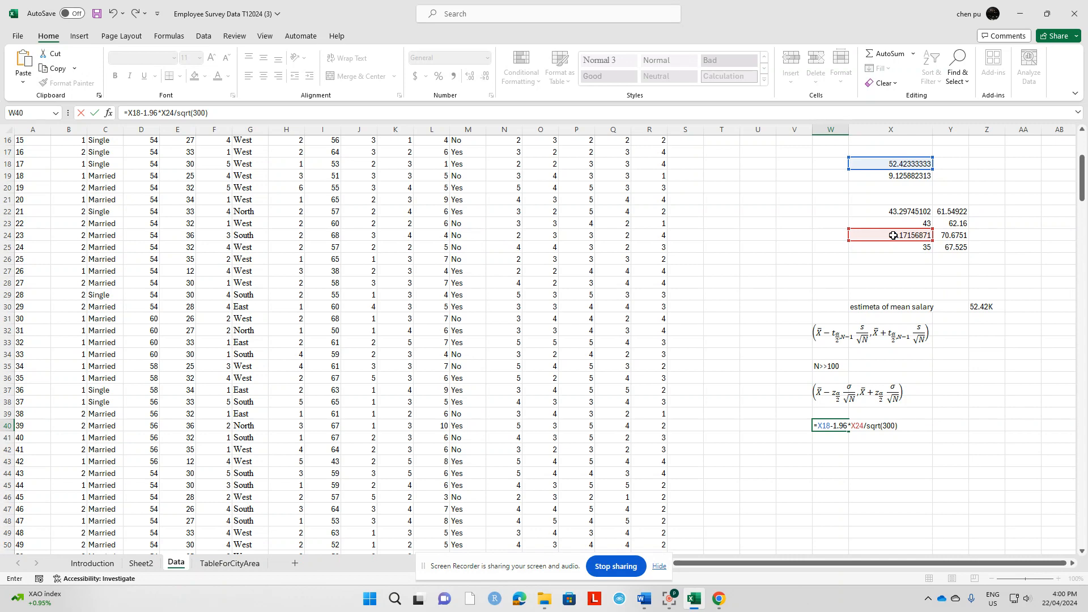
pyautogui.press('Return')
pyautogui.press('Up')
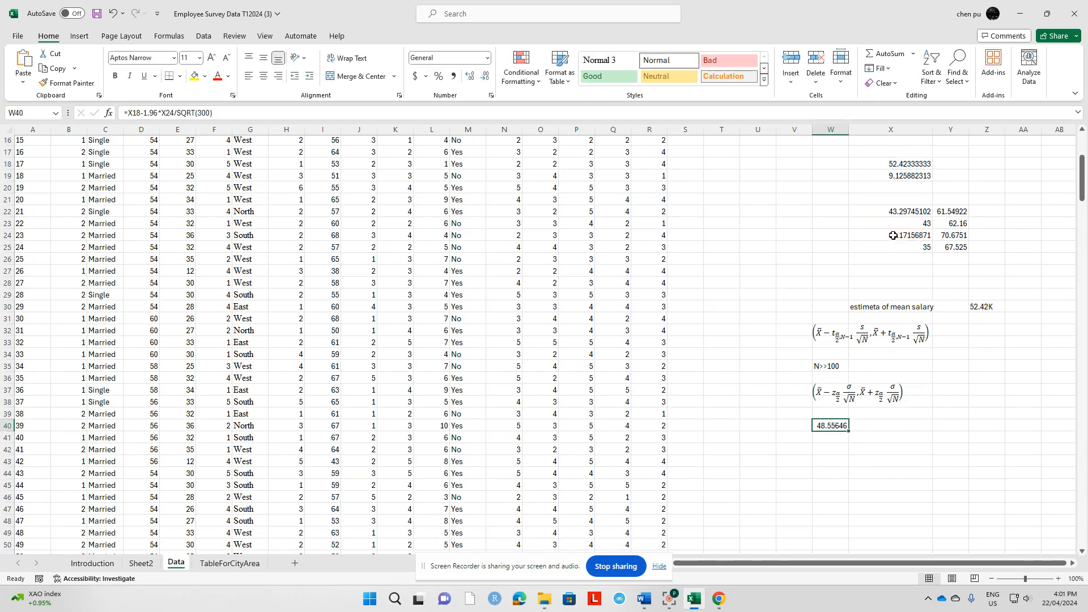
# Step: Compute the interval's upper limit in cell X40 with the formula =X18+1.92*X24/SQRT(300)
pyautogui.press('Right')
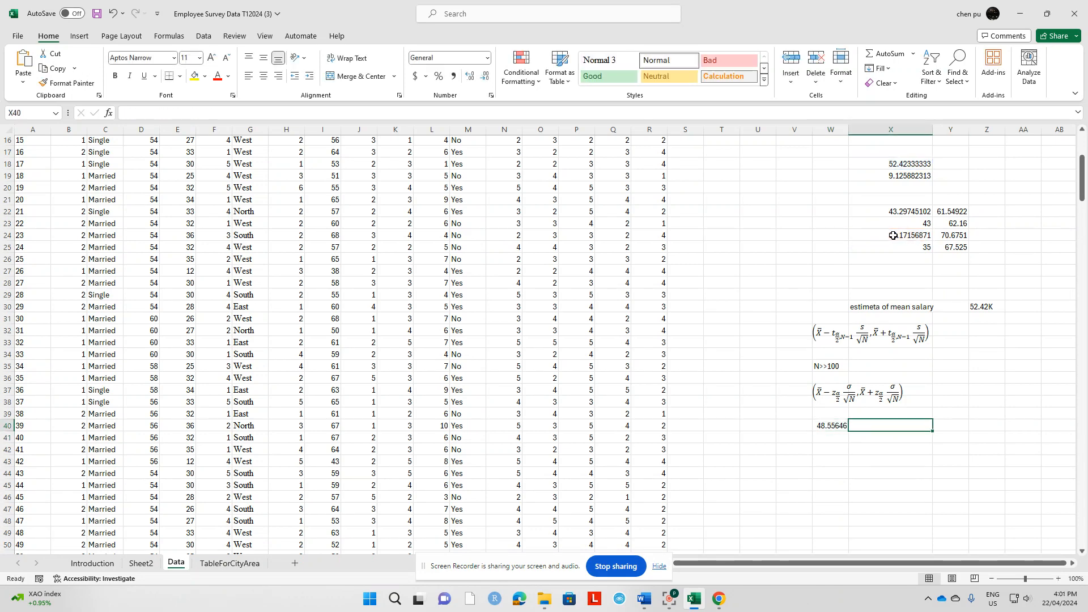
pyautogui.write('=')
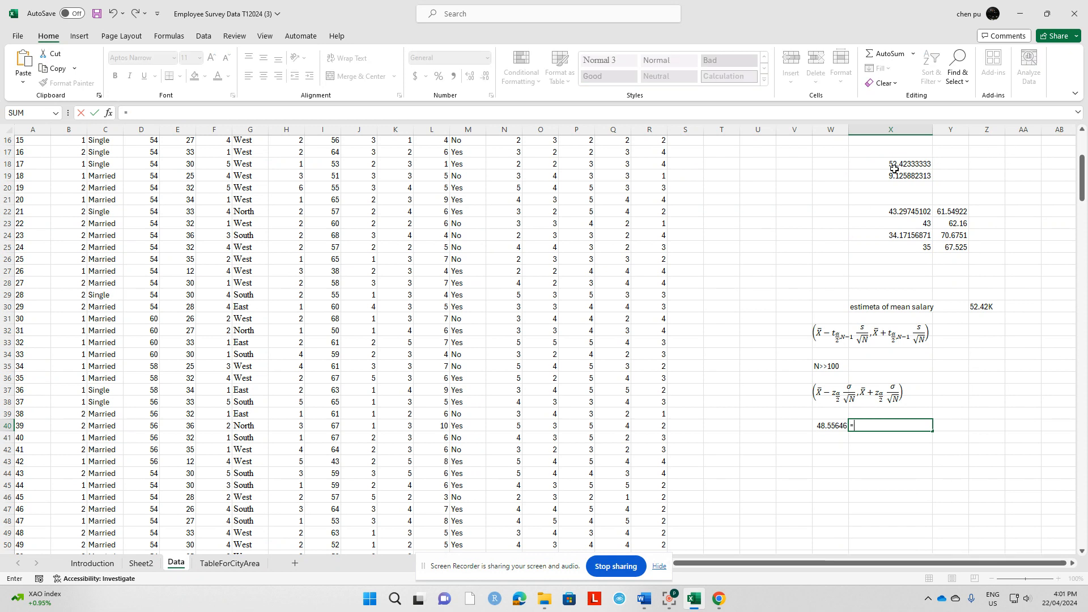
pyautogui.click(877, 163)
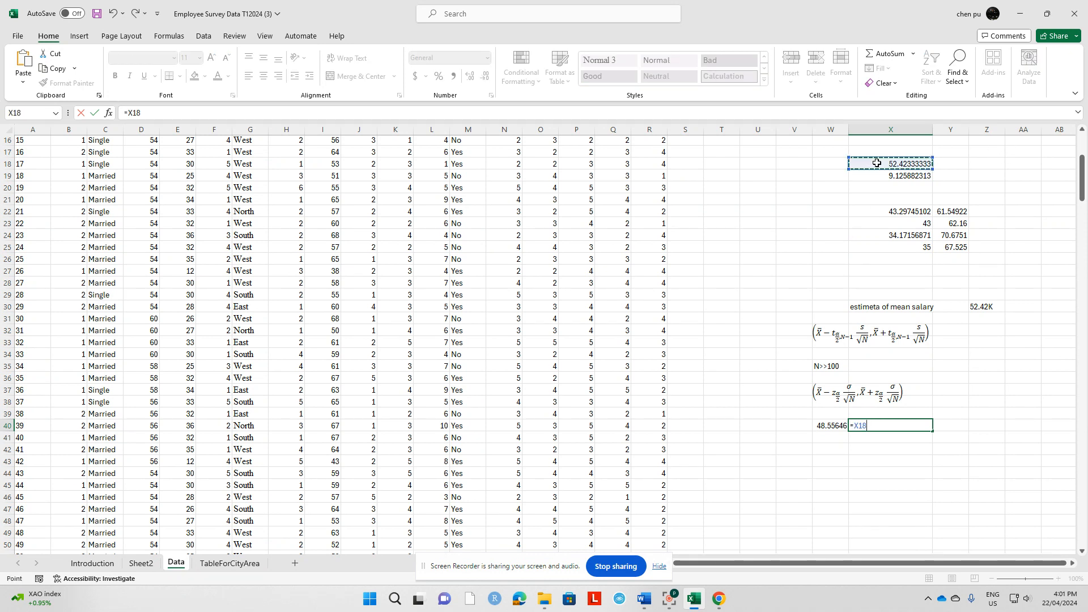
pyautogui.write('+1.92*')
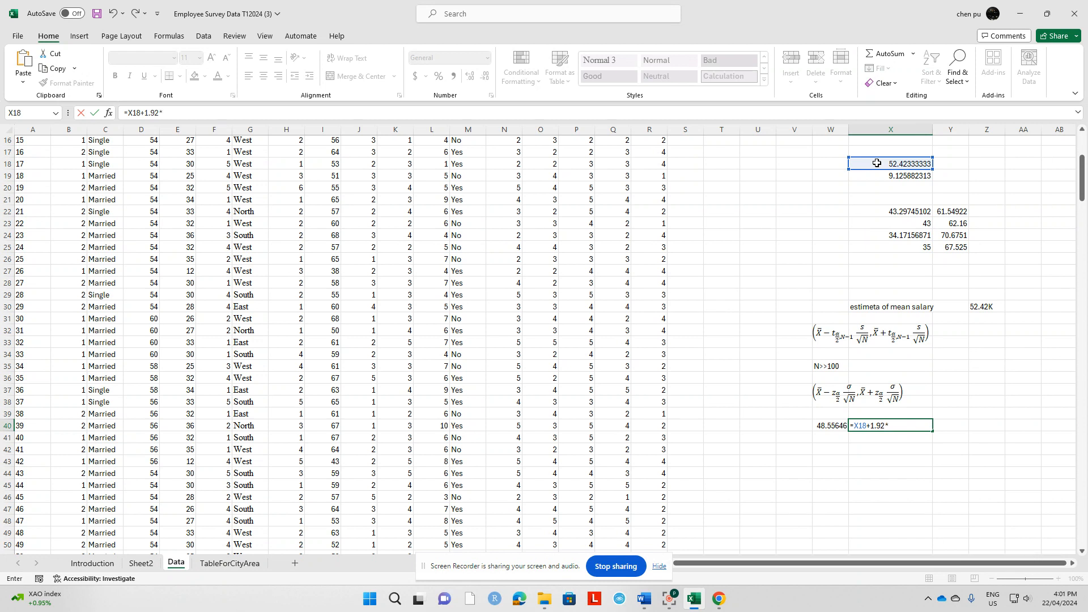
pyautogui.click(893, 236)
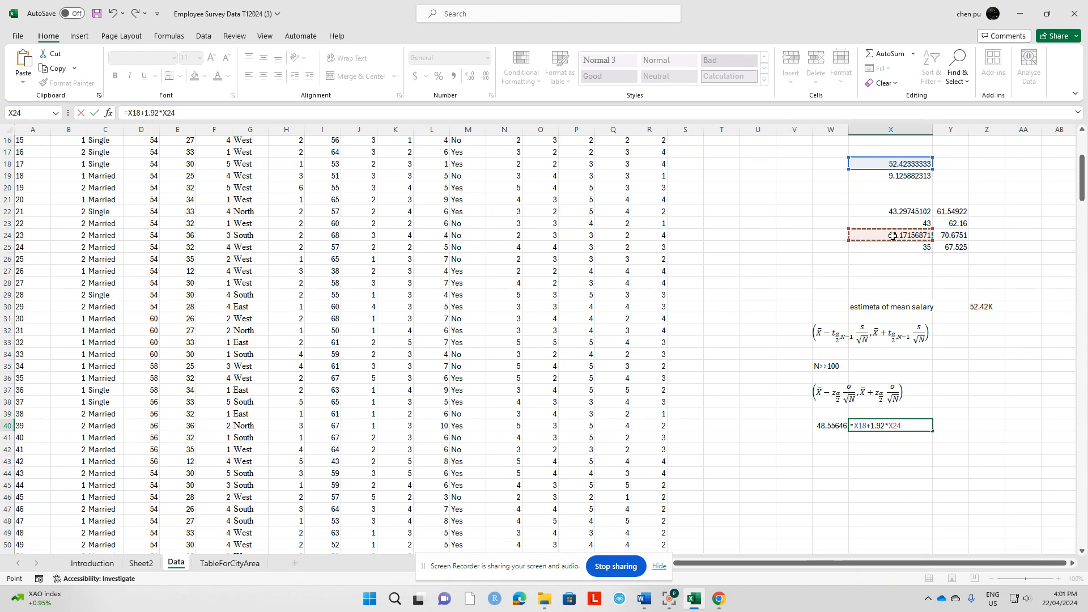
pyautogui.write('/sqrt(')
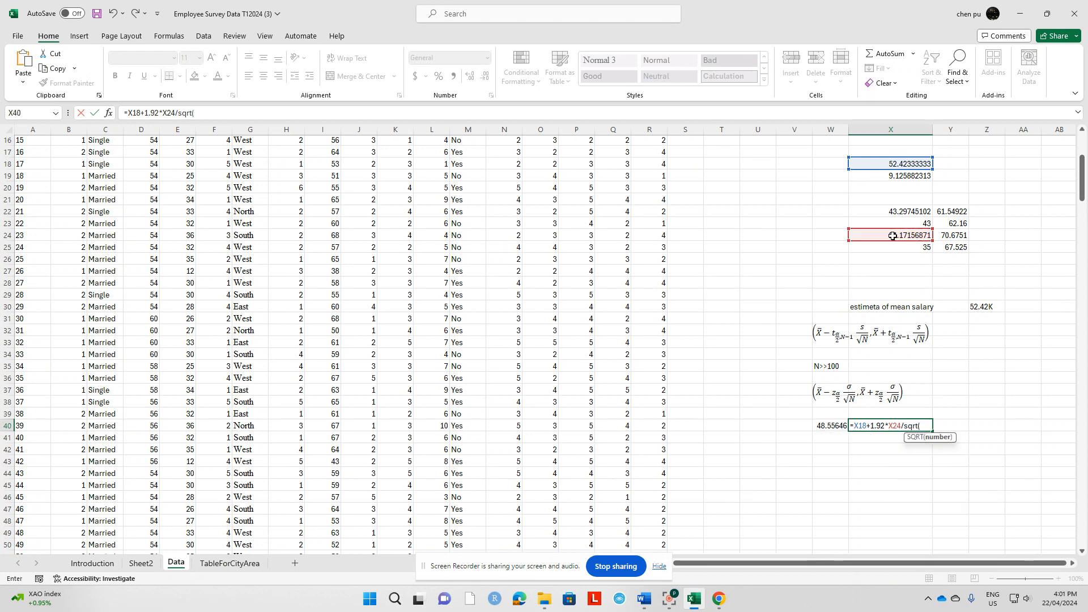
pyautogui.write('300)')
pyautogui.press('Return')
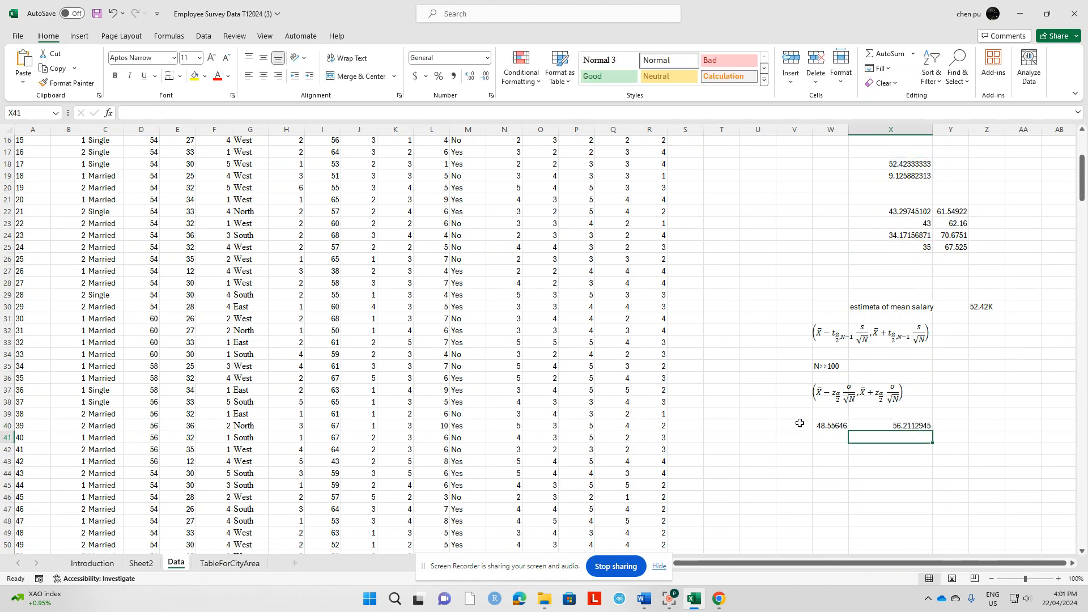
pyautogui.click(871, 460)
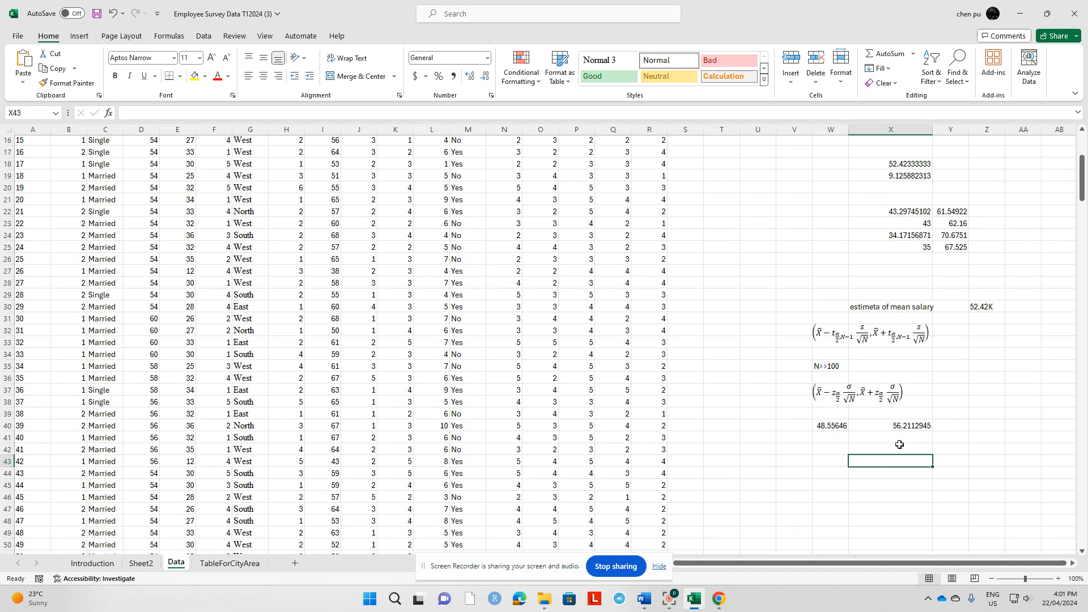
pyautogui.click(826, 450)
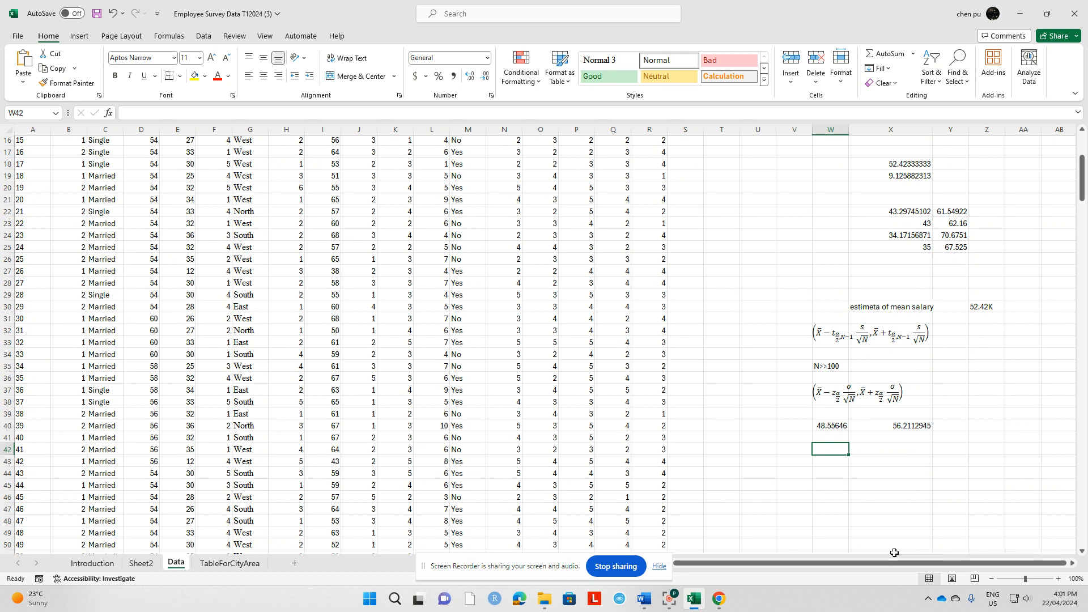
# Step: Switch to Document1 in Word and insert a new equation below the City Areas chart, starting with P(
pyautogui.click(643, 603)
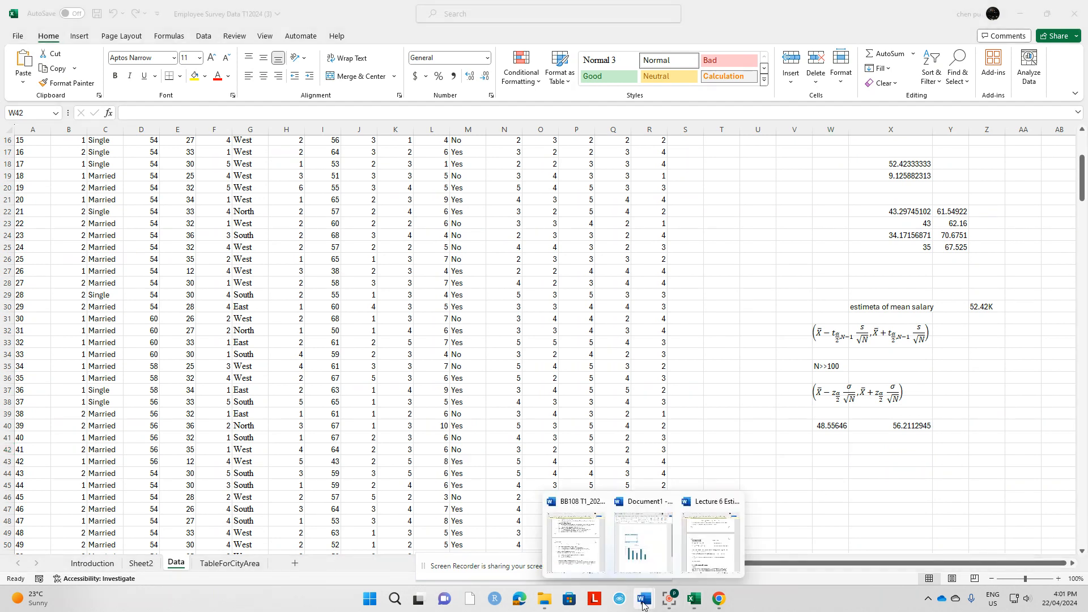
pyautogui.click(634, 552)
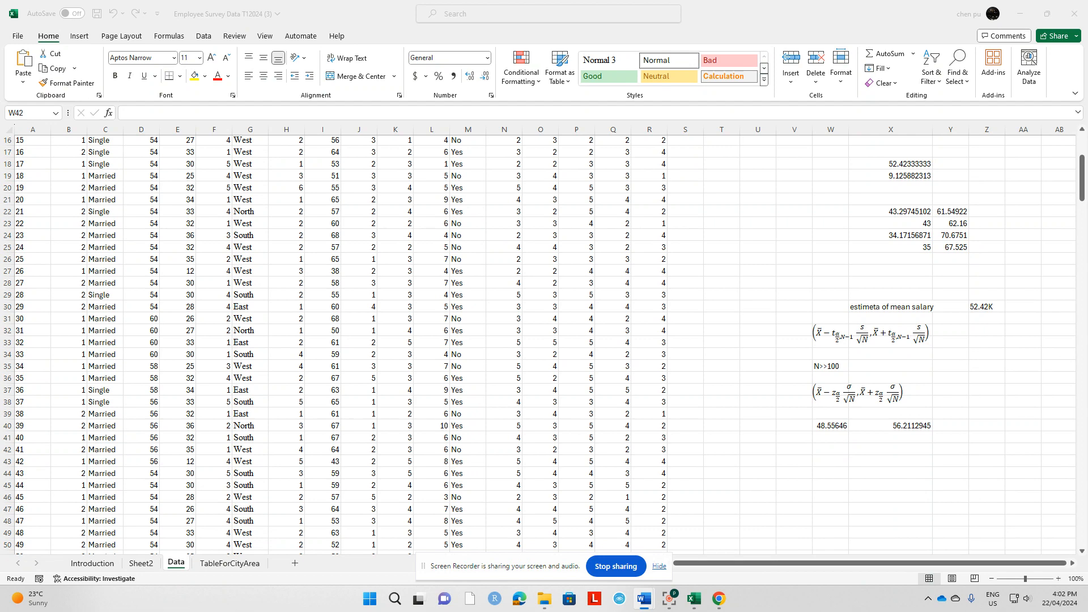
pyautogui.doubleClick(771, 23)
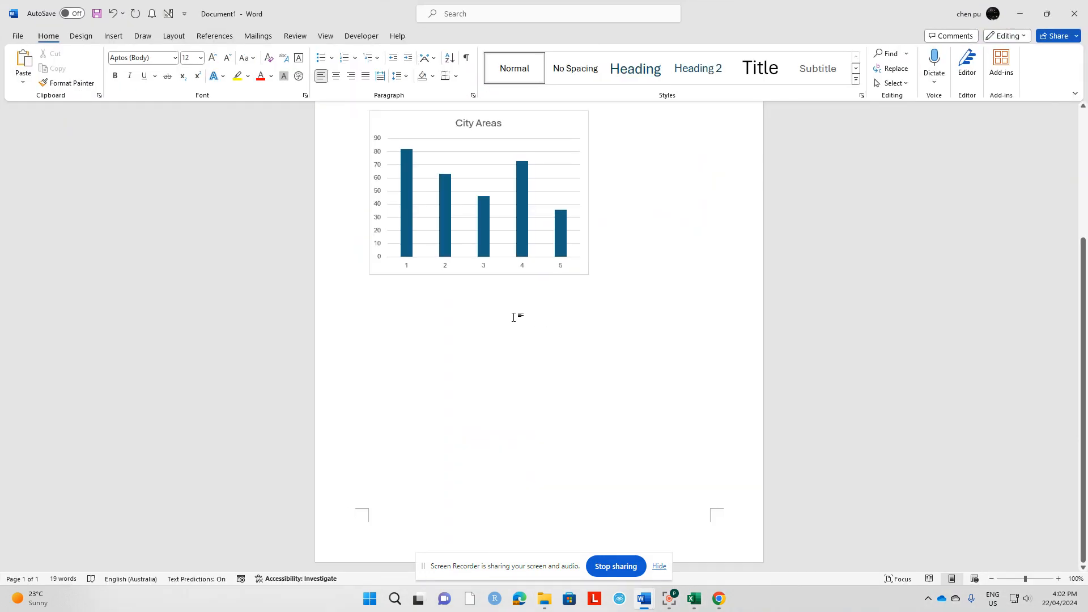
pyautogui.click(442, 260)
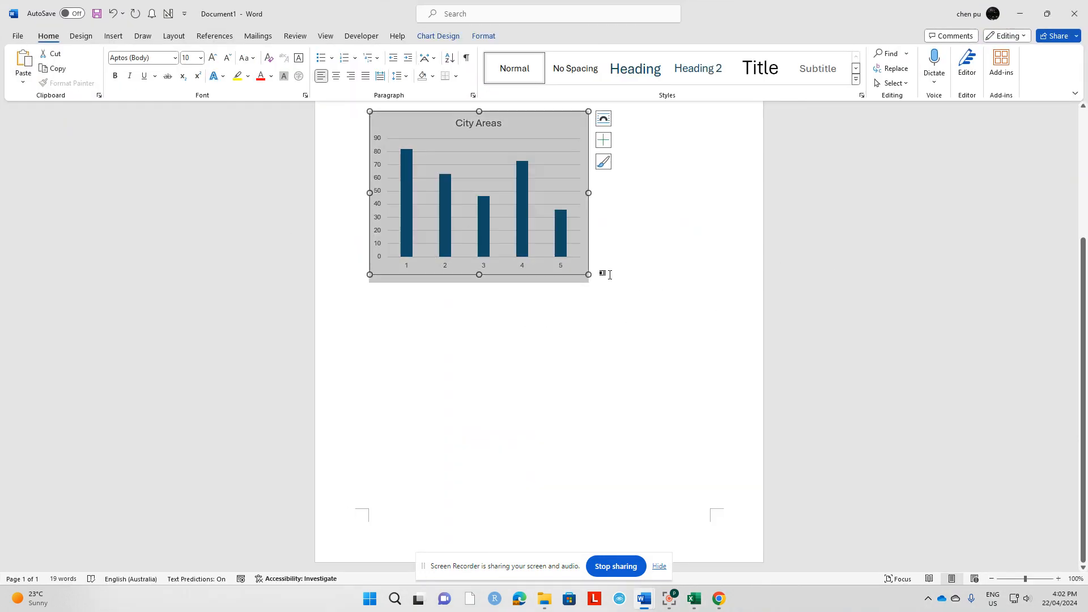
pyautogui.click(601, 275)
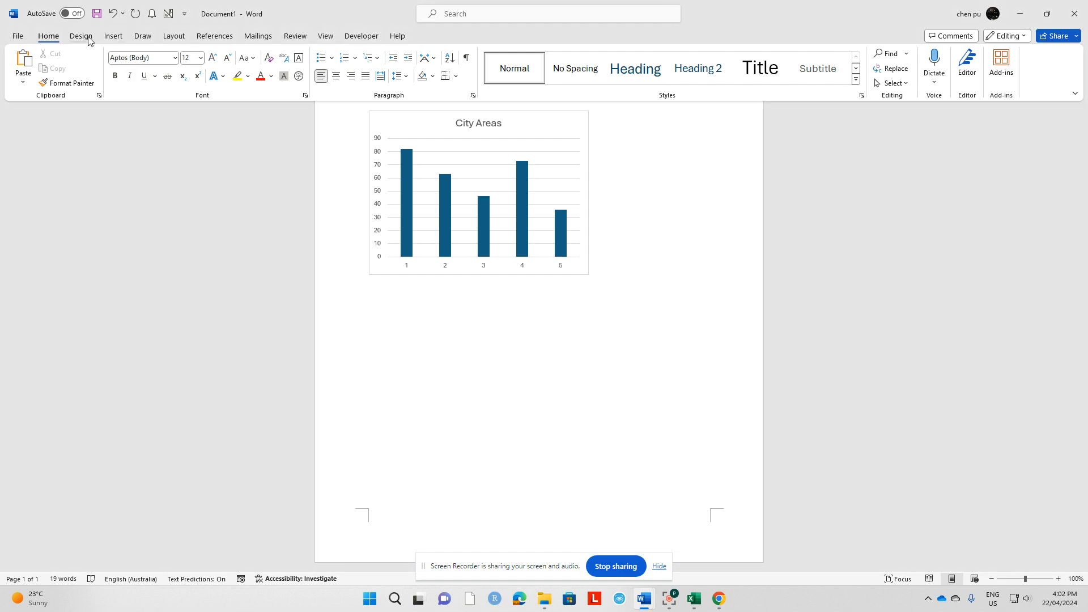
pyautogui.click(112, 36)
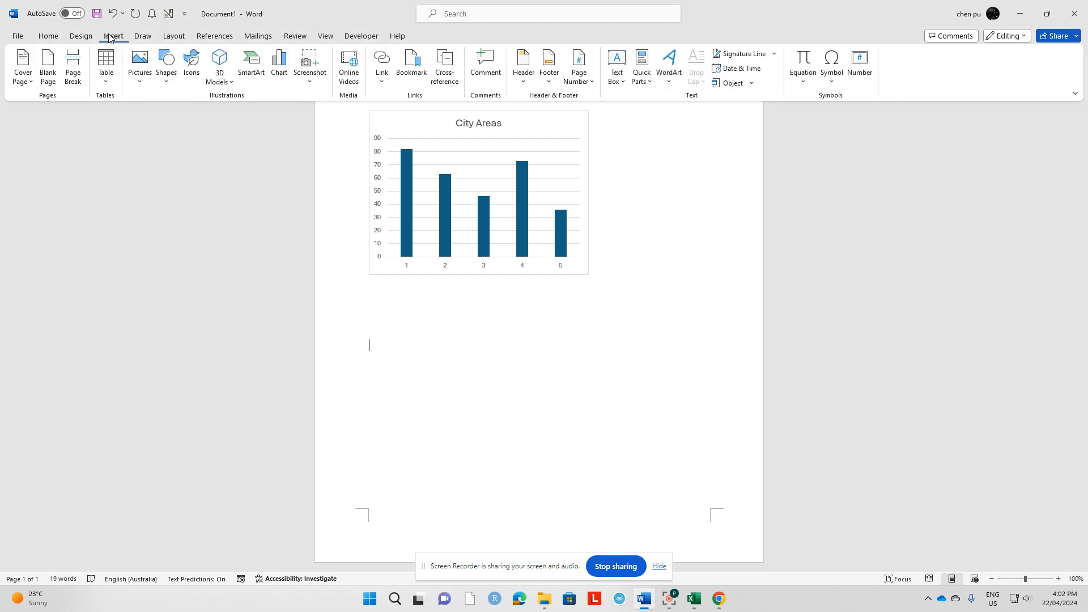
pyautogui.click(803, 63)
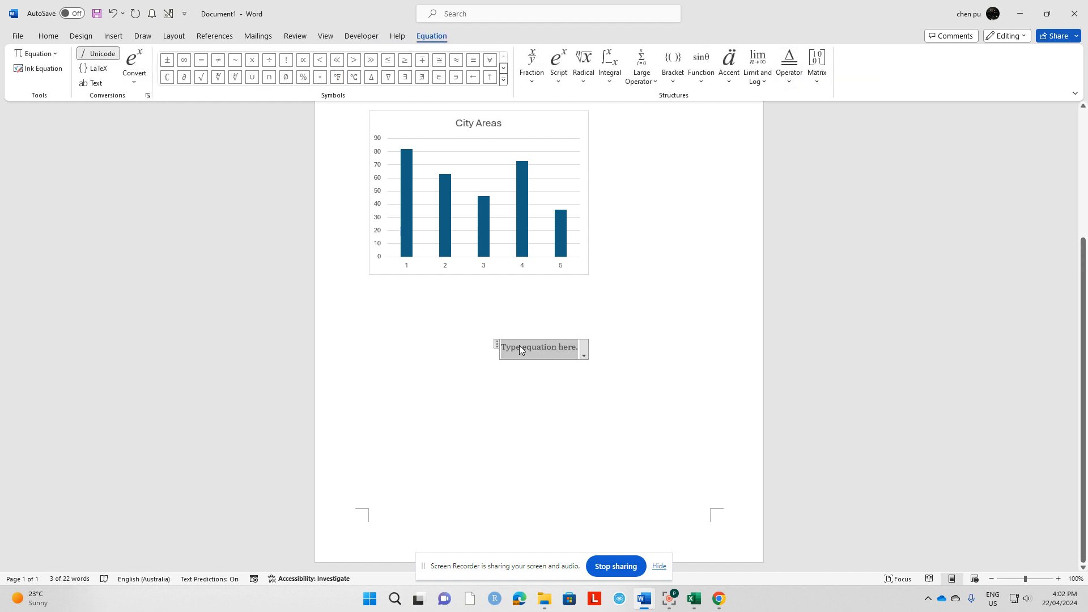
pyautogui.write('P')
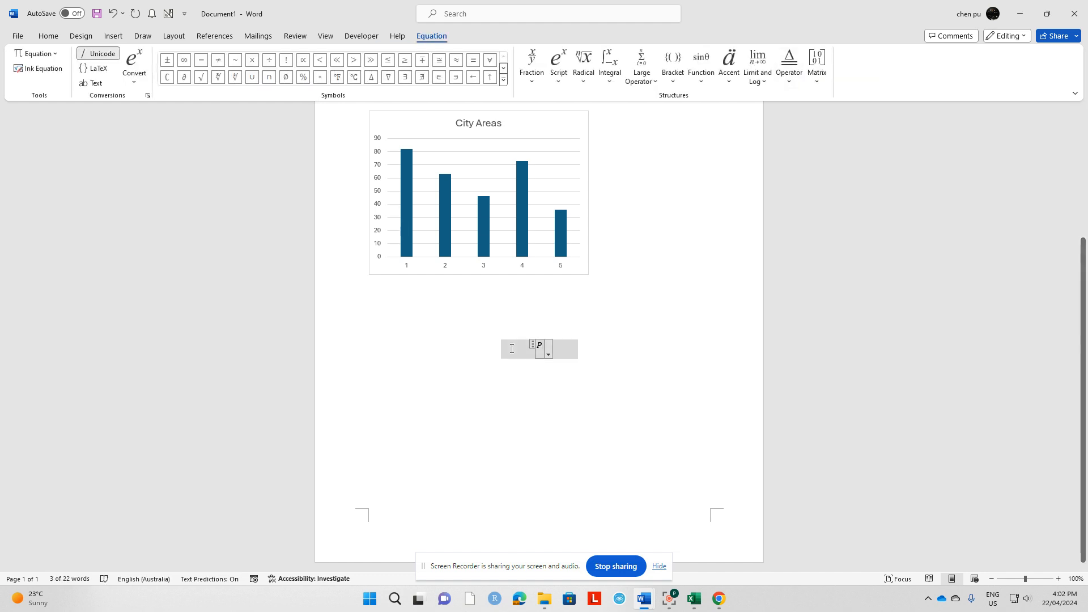
pyautogui.write('(')
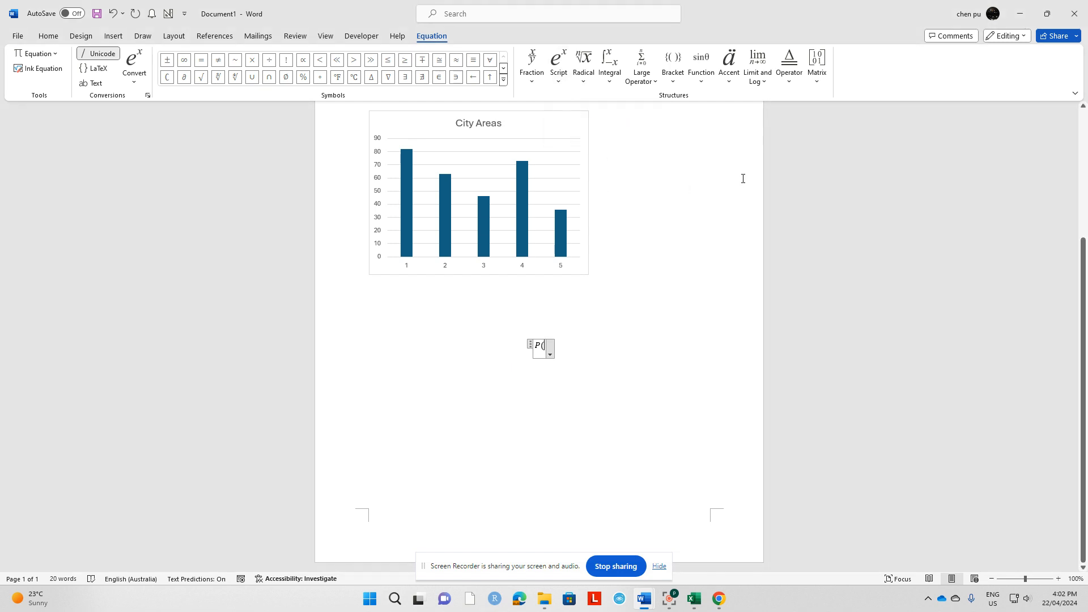
# Step: Restore down the document window, place it clear of the worksheet's interval limits, and continue the equation with 48.56 <
pyautogui.click(1047, 15)
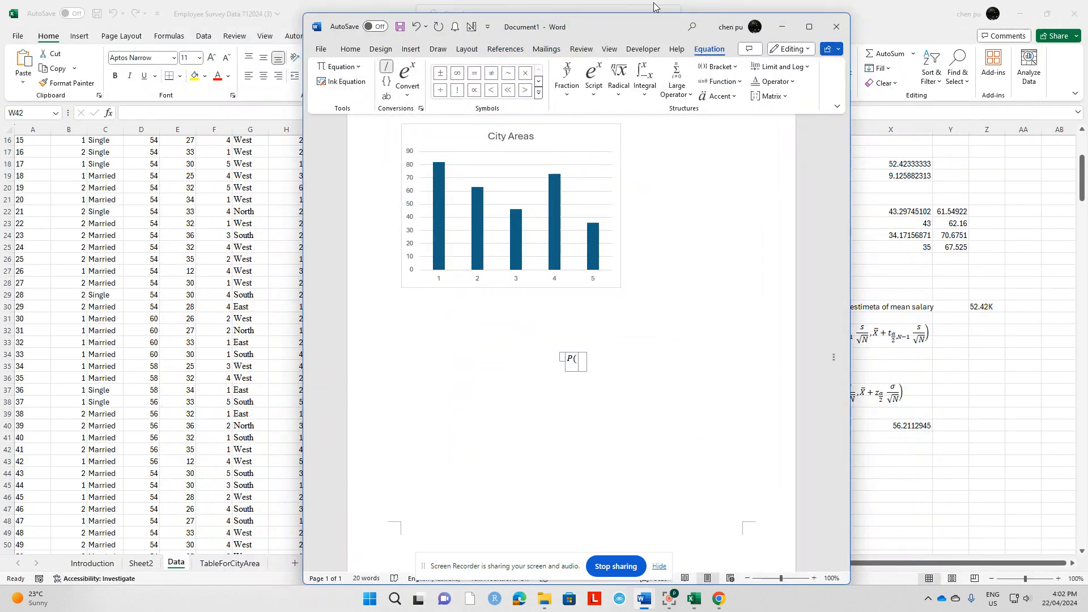
pyautogui.moveTo(623, 16); pyautogui.dragTo(507, 21)
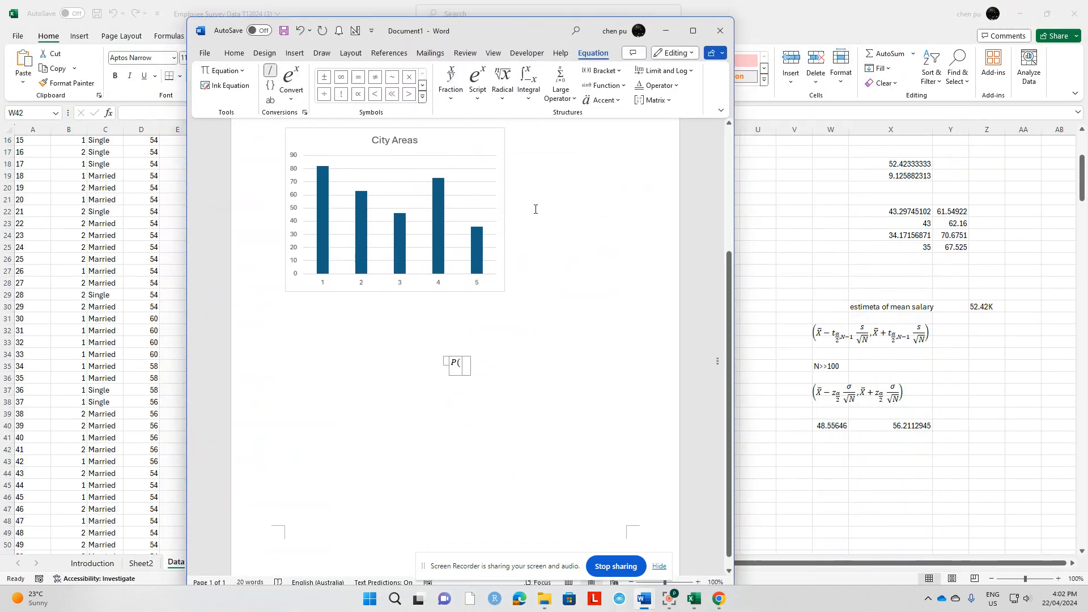
pyautogui.write('48')
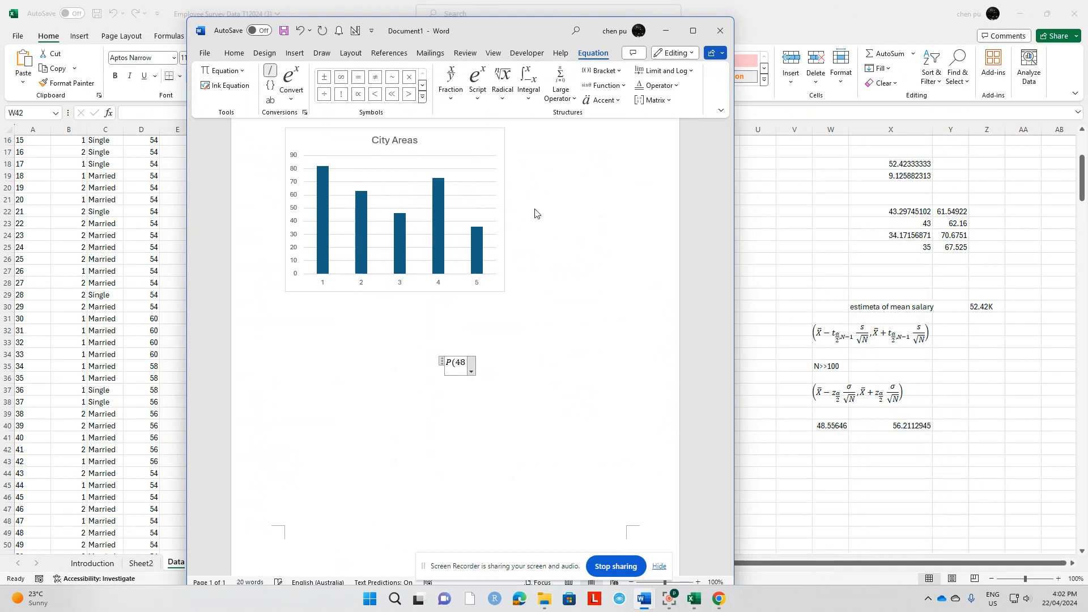
pyautogui.write('.56')
pyautogui.write('<')
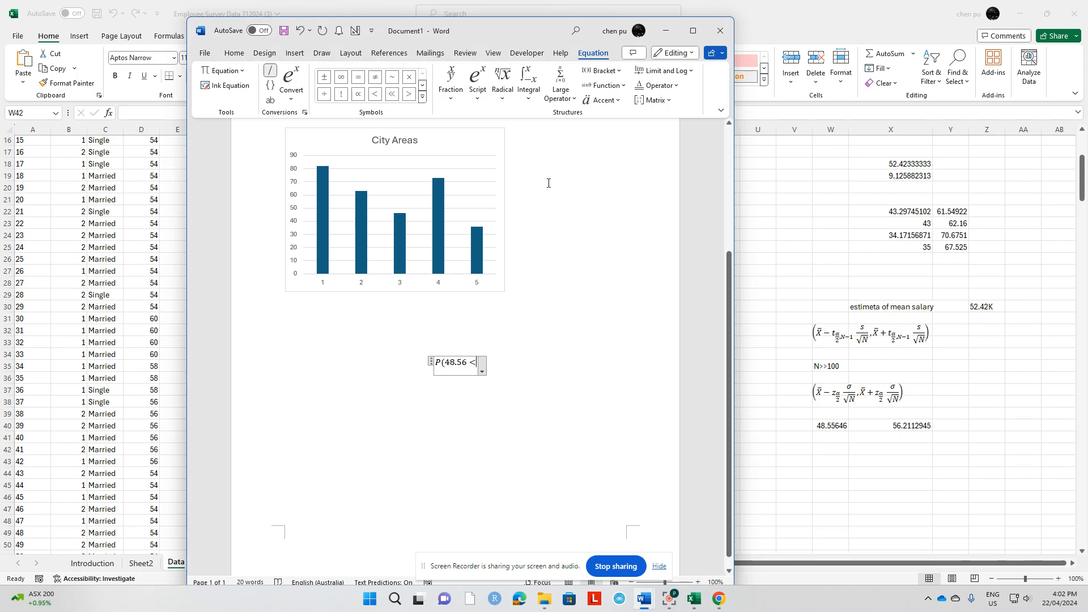
# Step: Complete the equation with the symbol μ followed by < 56.21) = 0.95, and leave the equation
pyautogui.click(423, 99)
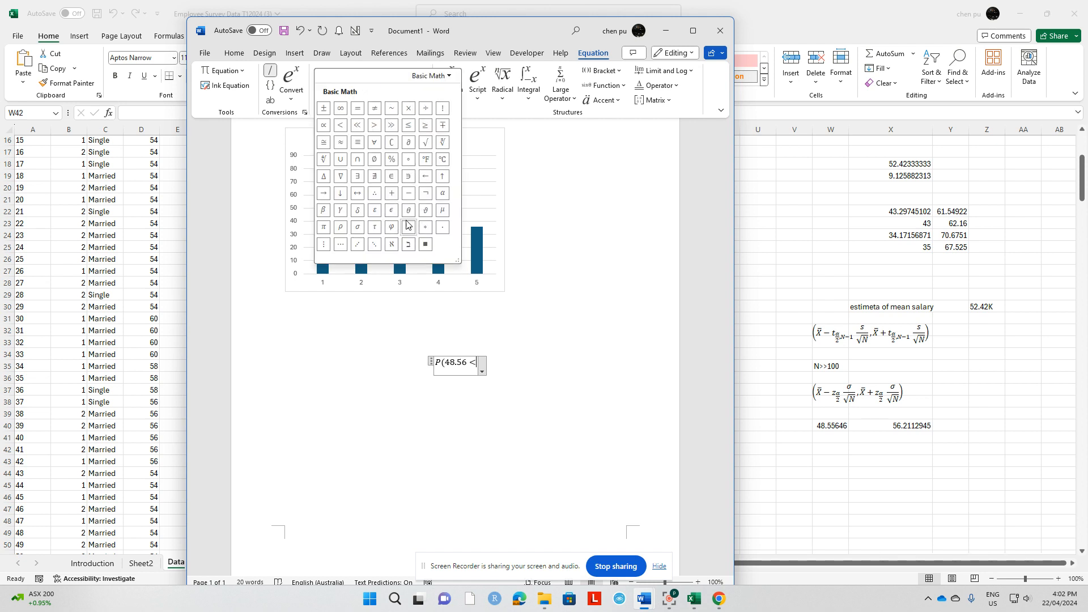
pyautogui.click(442, 211)
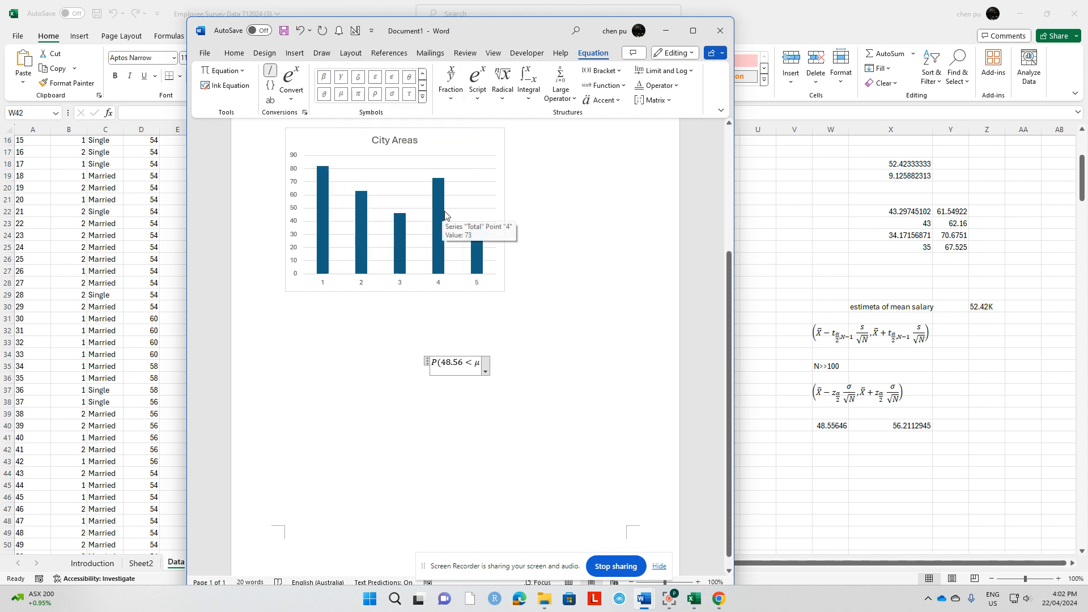
pyautogui.write('< ')
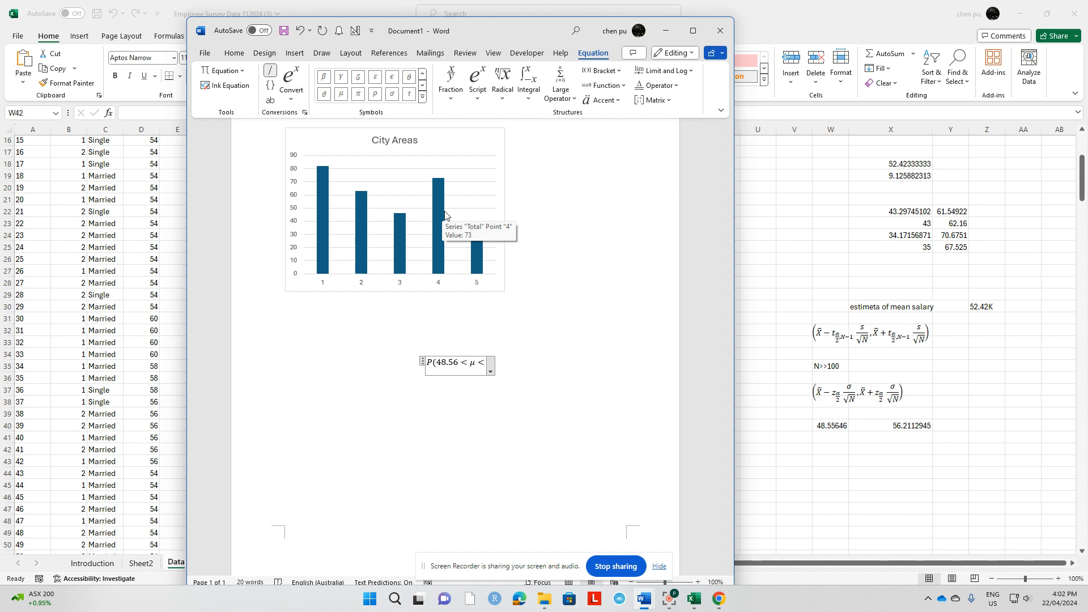
pyautogui.write('56.')
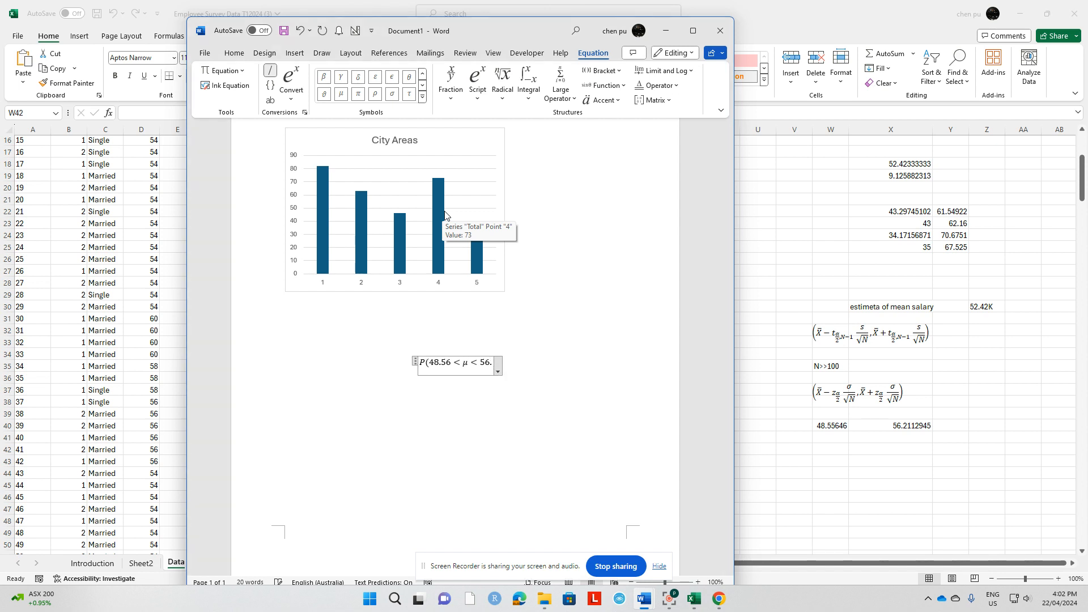
pyautogui.write('21')
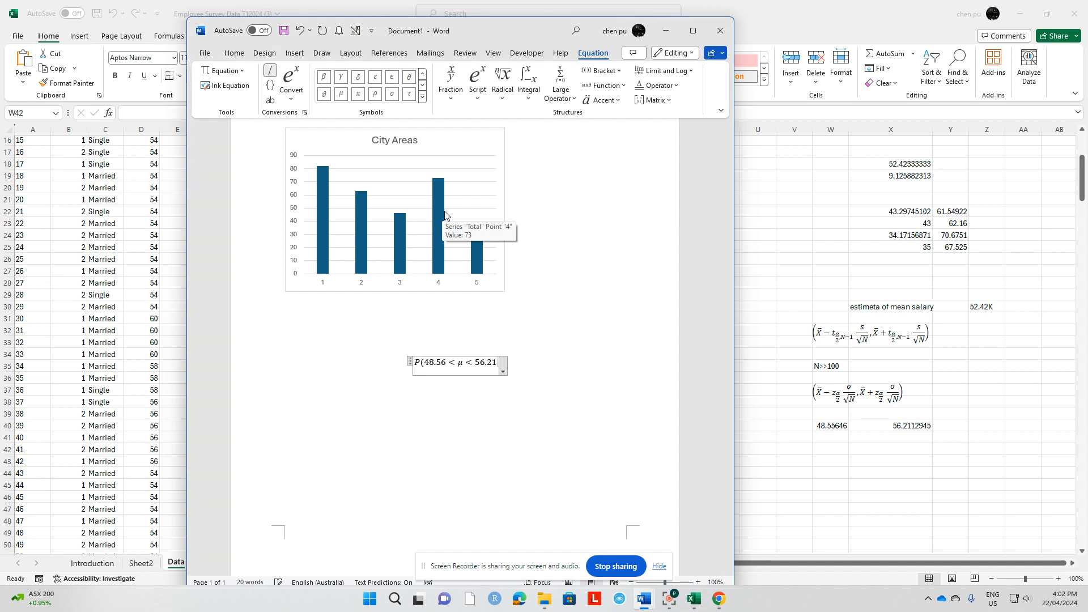
pyautogui.write(')')
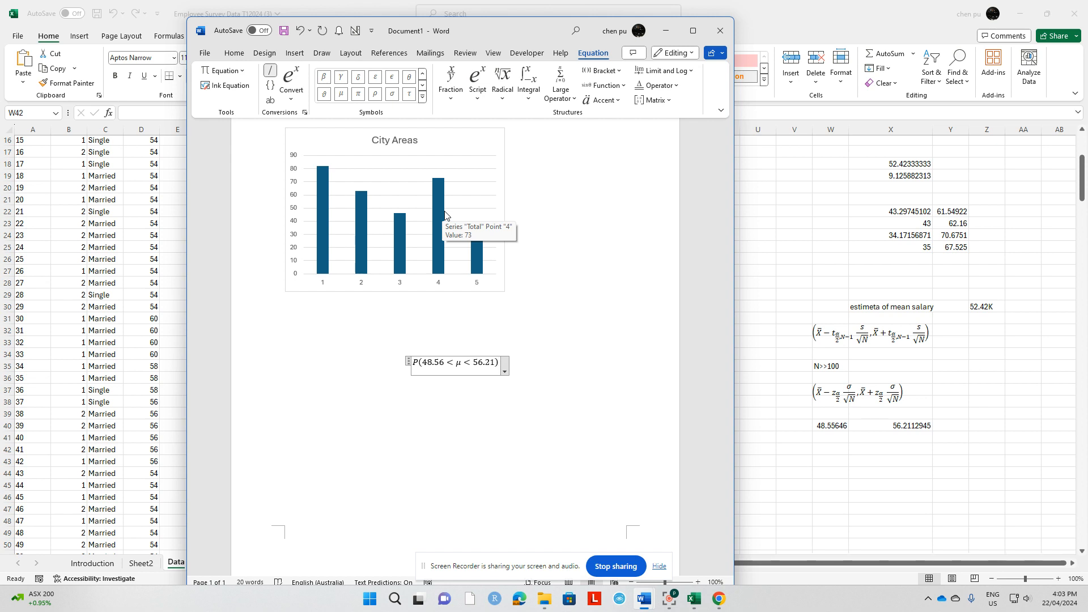
pyautogui.write('= 0.95')
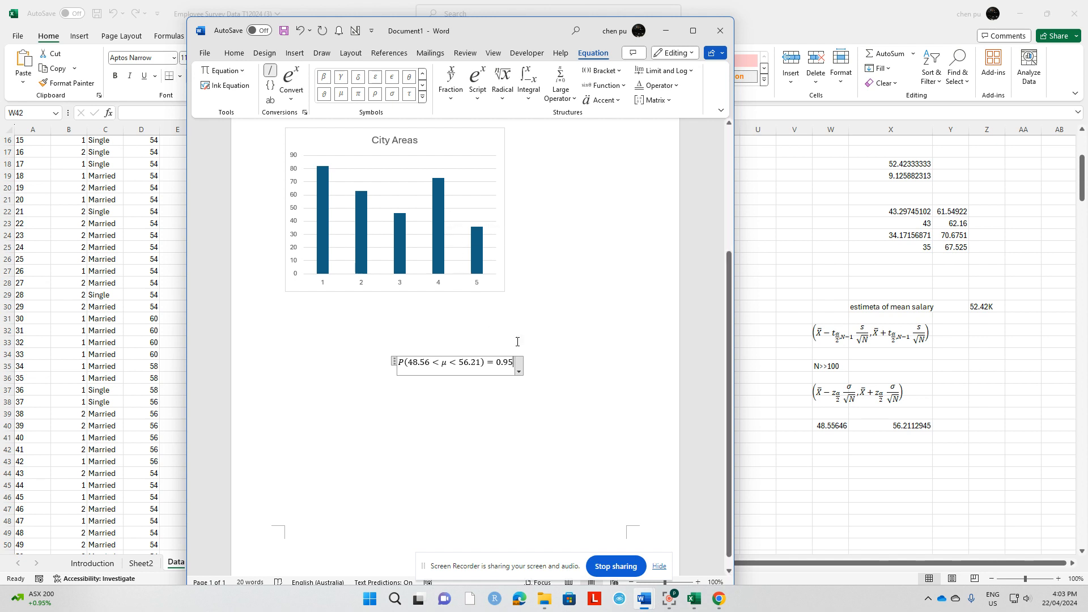
pyautogui.click(557, 384)
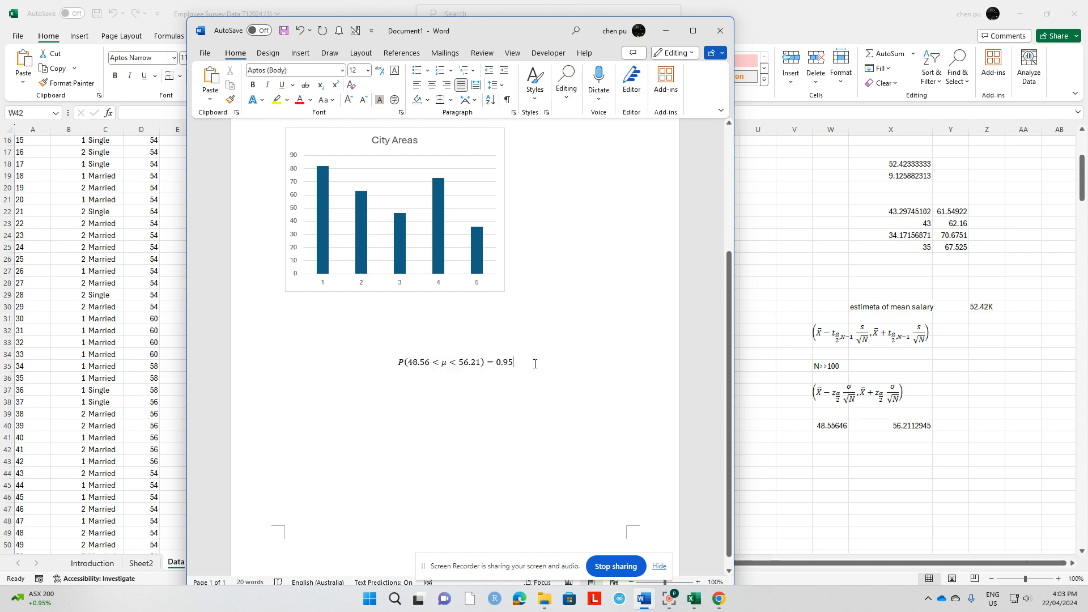
# Step: Start a new paragraph below the equation reading "The probability that the population mean lies within the interval"
pyautogui.press('Return')
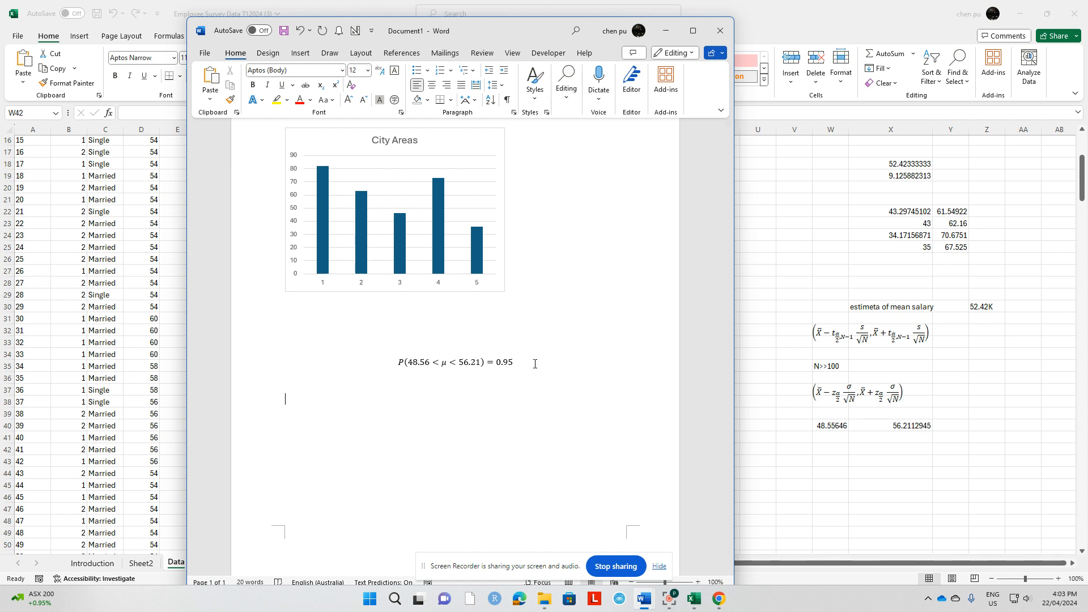
pyautogui.write('The ')
pyautogui.write('probabil')
pyautogui.write('ity thetr')
pyautogui.press('BackSpace')
pyautogui.press('BackSpace')
pyautogui.press('BackSpace')
pyautogui.write('at the ')
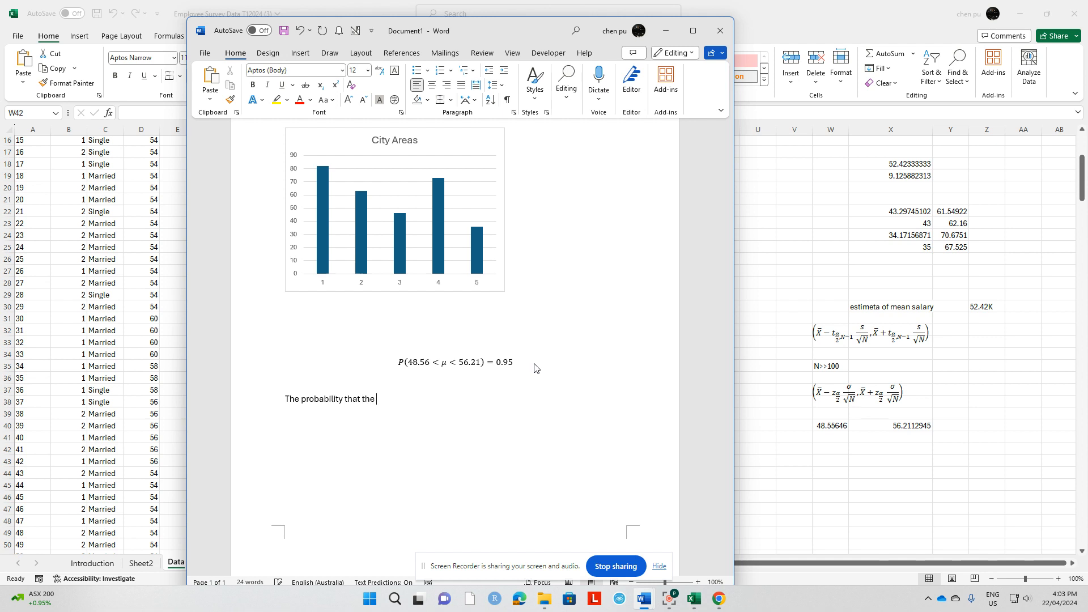
pyautogui.write('population mean ')
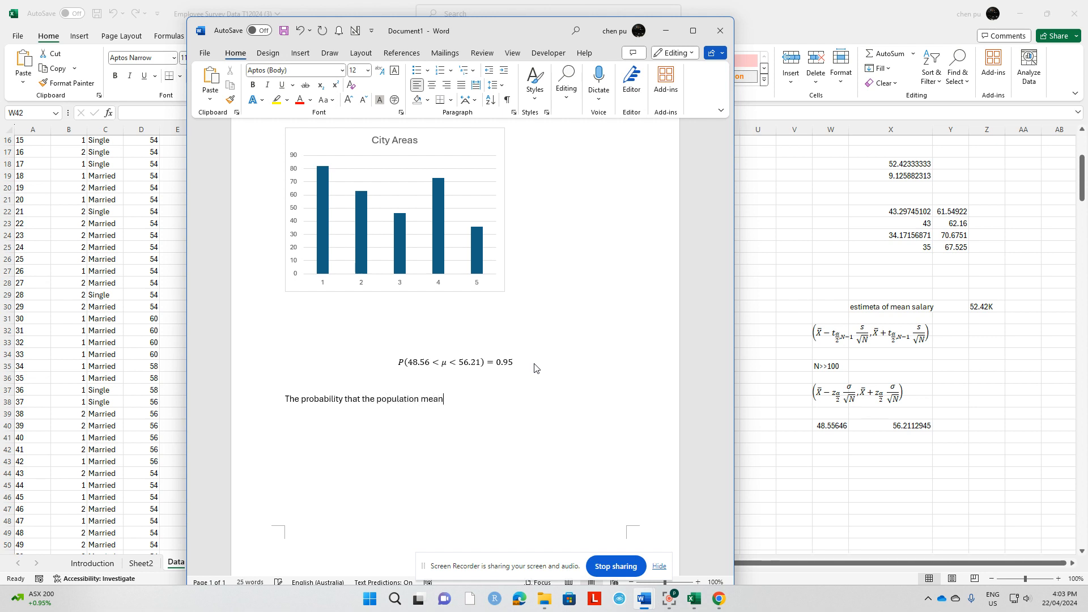
pyautogui.write('lies with n the interval ')
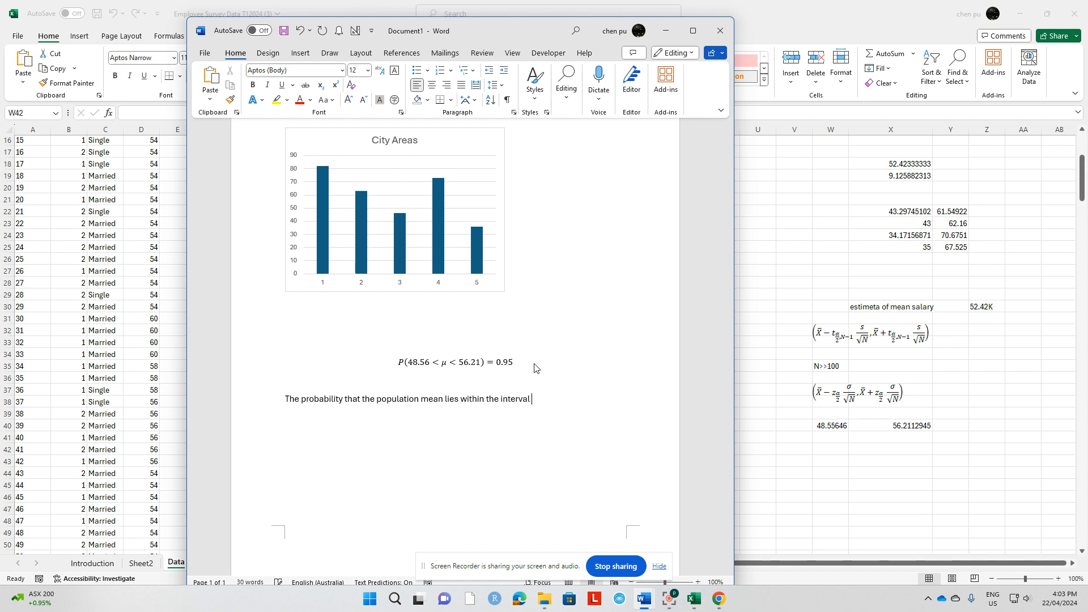
# Step: Finish the sentence below the equation with "of (48.56,56.21) is 95%."
pyautogui.write('of (48,56')
pyautogui.press('BackSpace')
pyautogui.write('.')
pyautogui.press('End')
pyautogui.write('56.21) is 95%.')
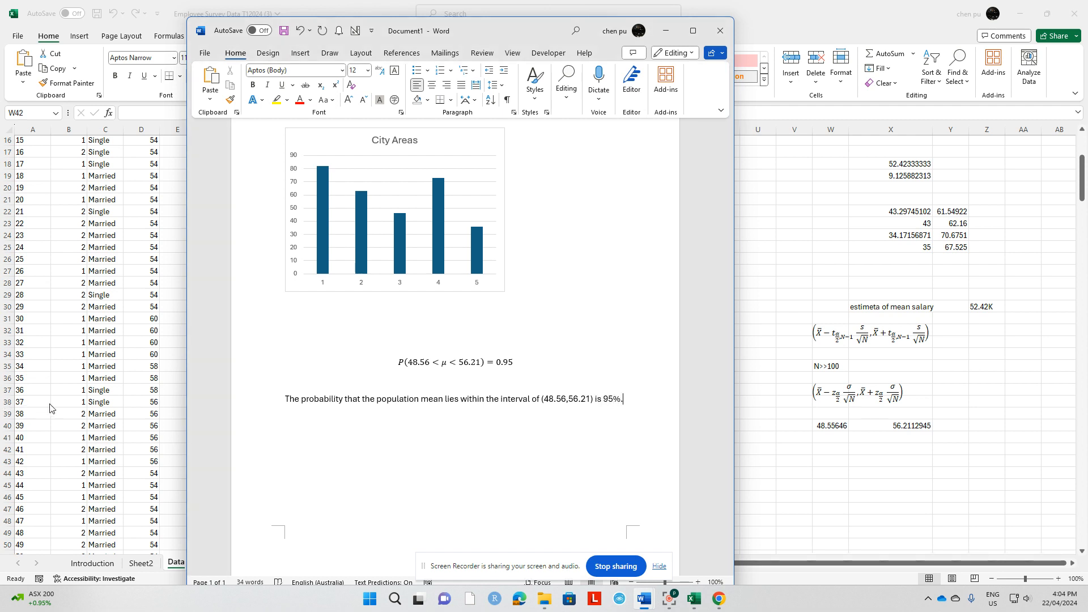